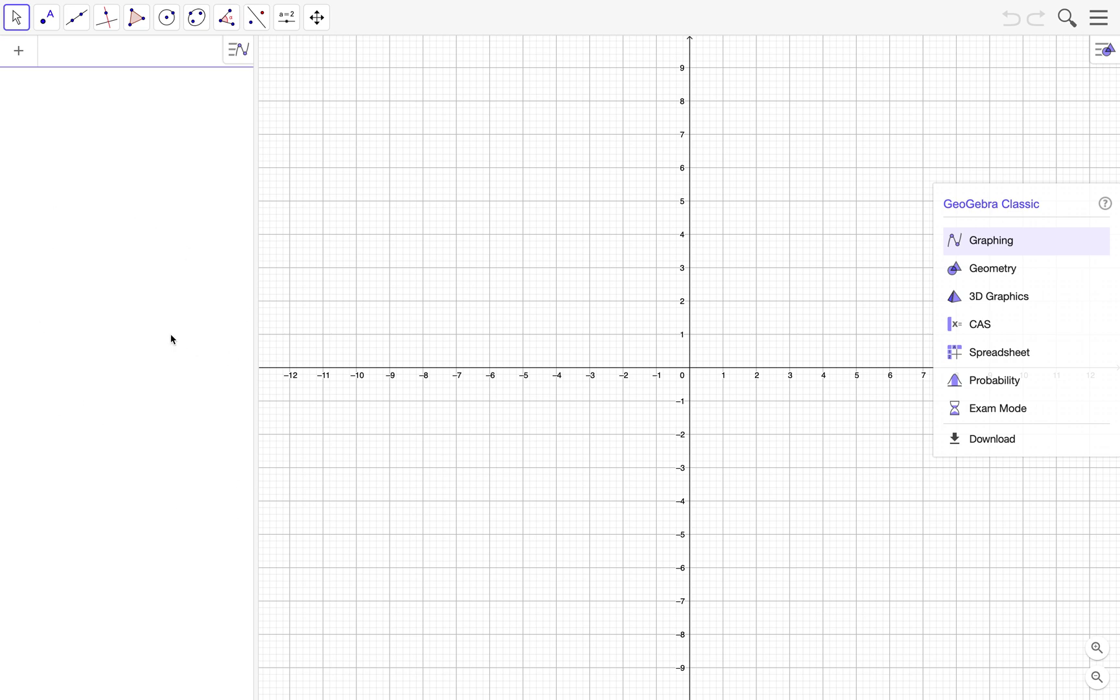
# - Dismiss the app chooser and uncheck Algebra under View so only the graph shows
pyautogui.click(986, 110)
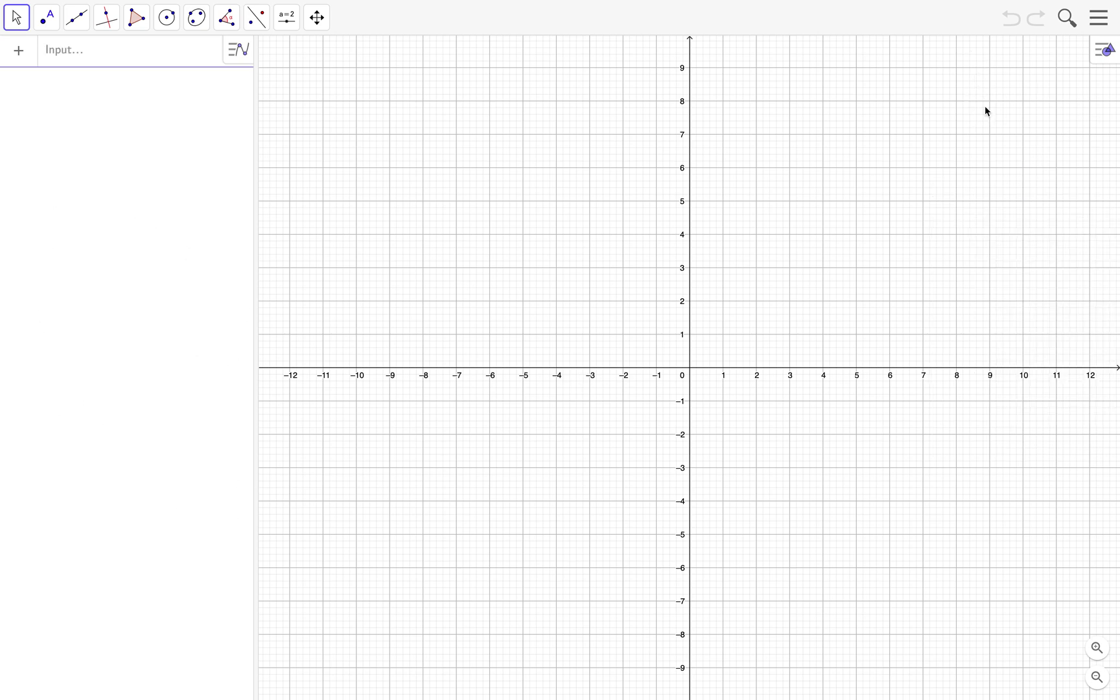
pyautogui.click(1100, 19)
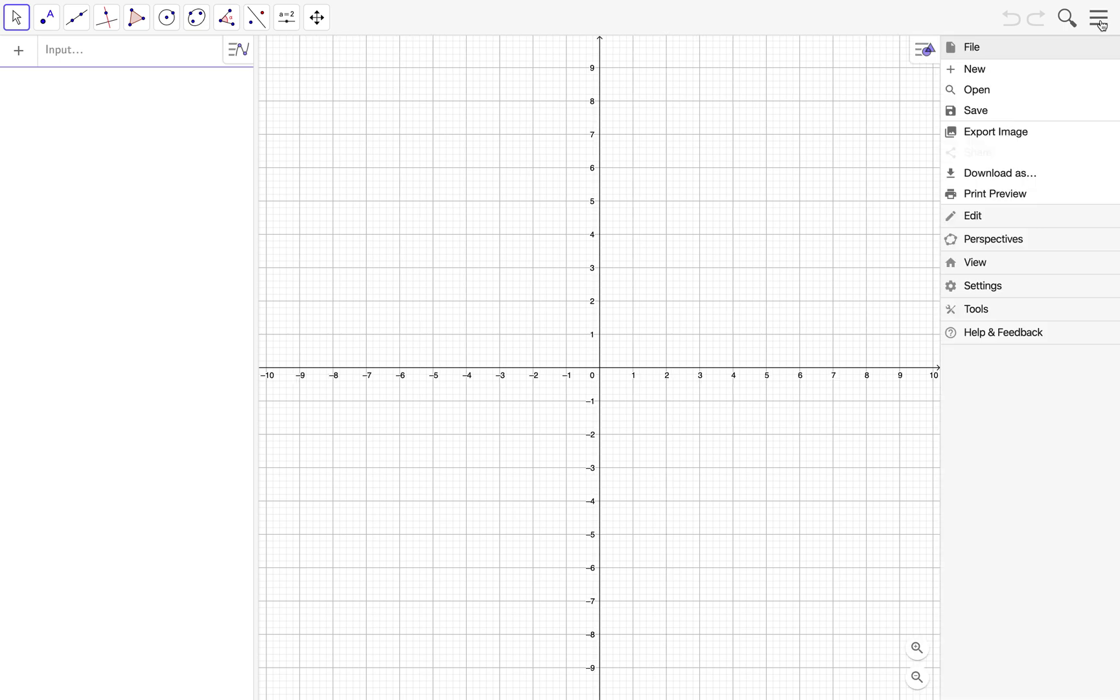
pyautogui.click(991, 267)
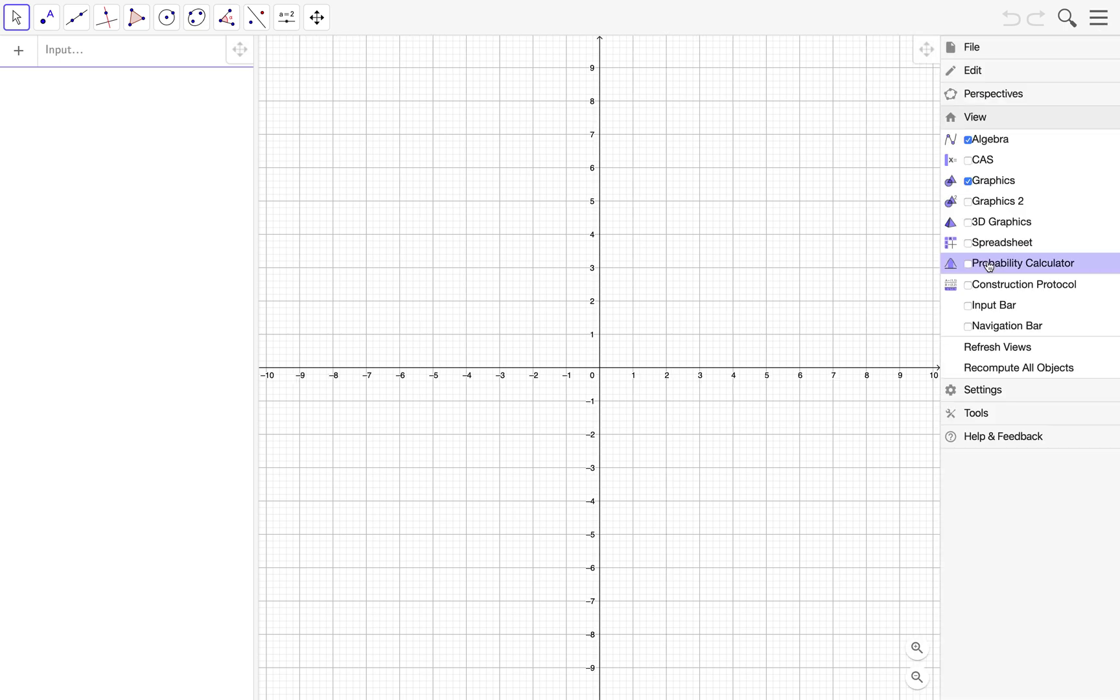
pyautogui.click(970, 142)
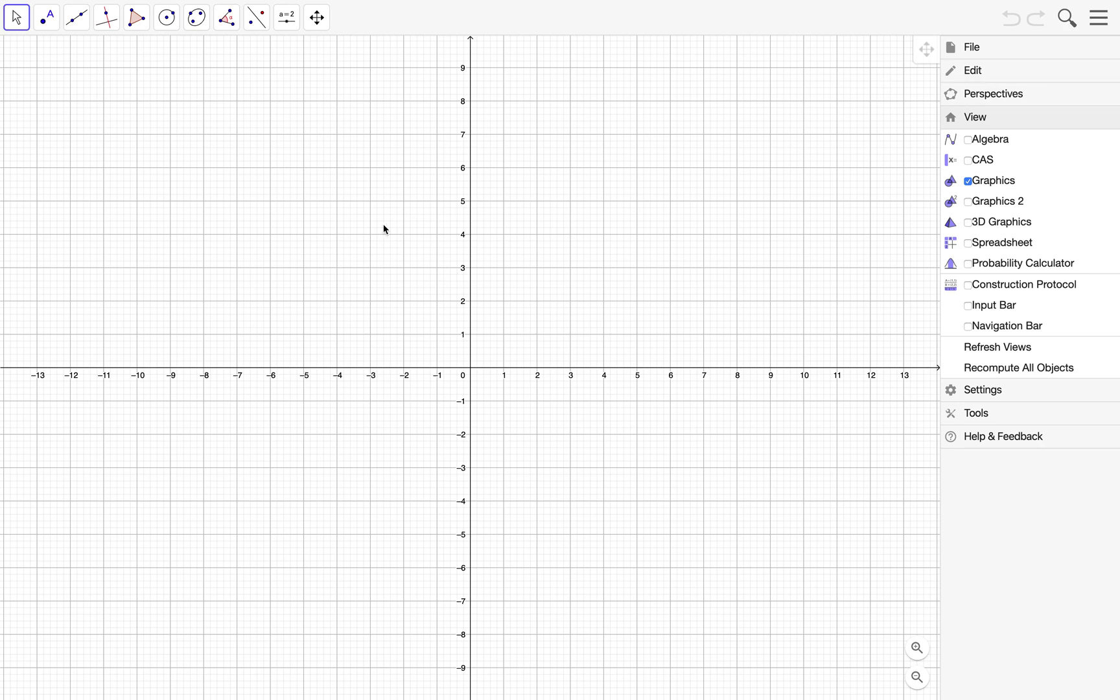
pyautogui.click(803, 202)
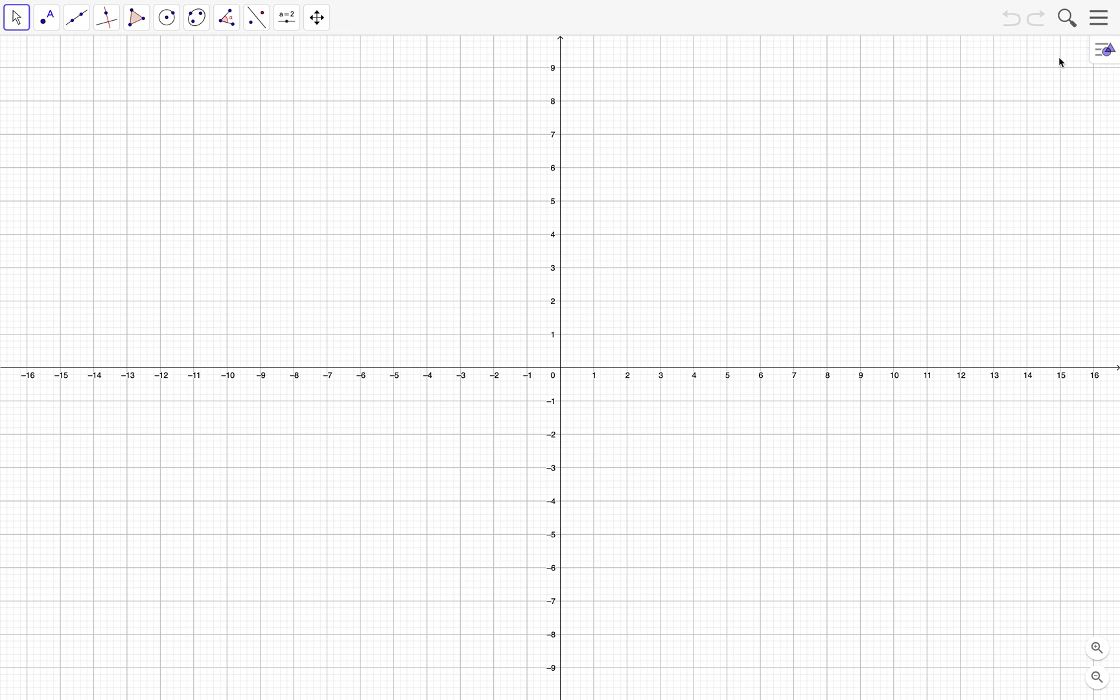
# - Set the Graphics grid type to Major Gridlines and close the settings panel
pyautogui.click(1105, 58)
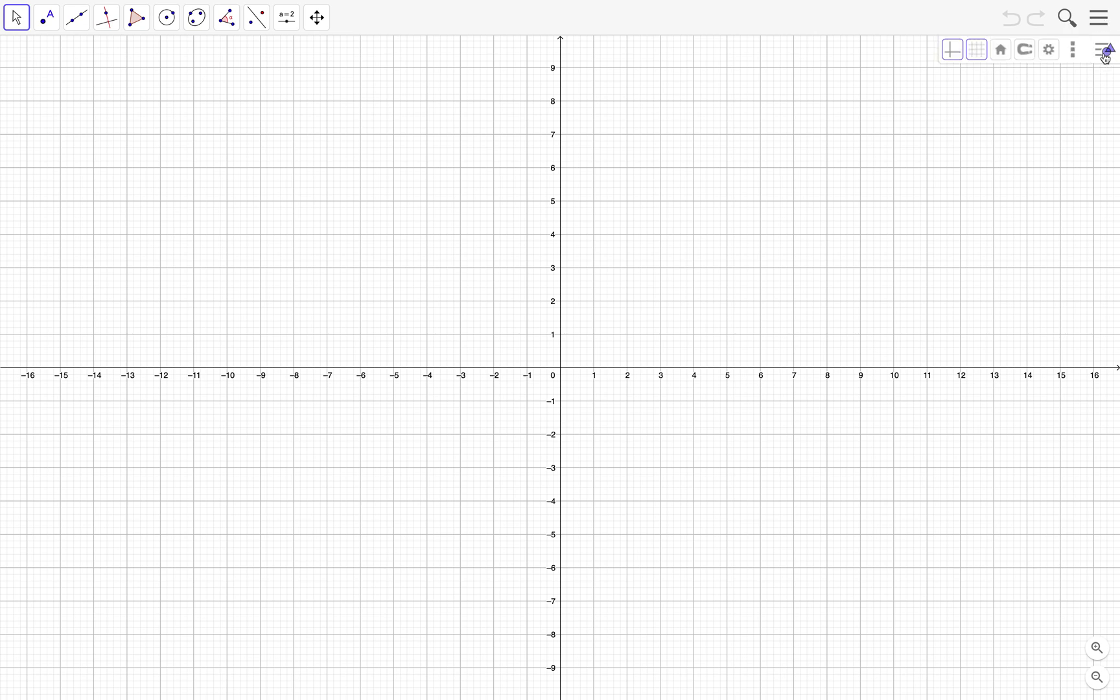
pyautogui.click(1049, 52)
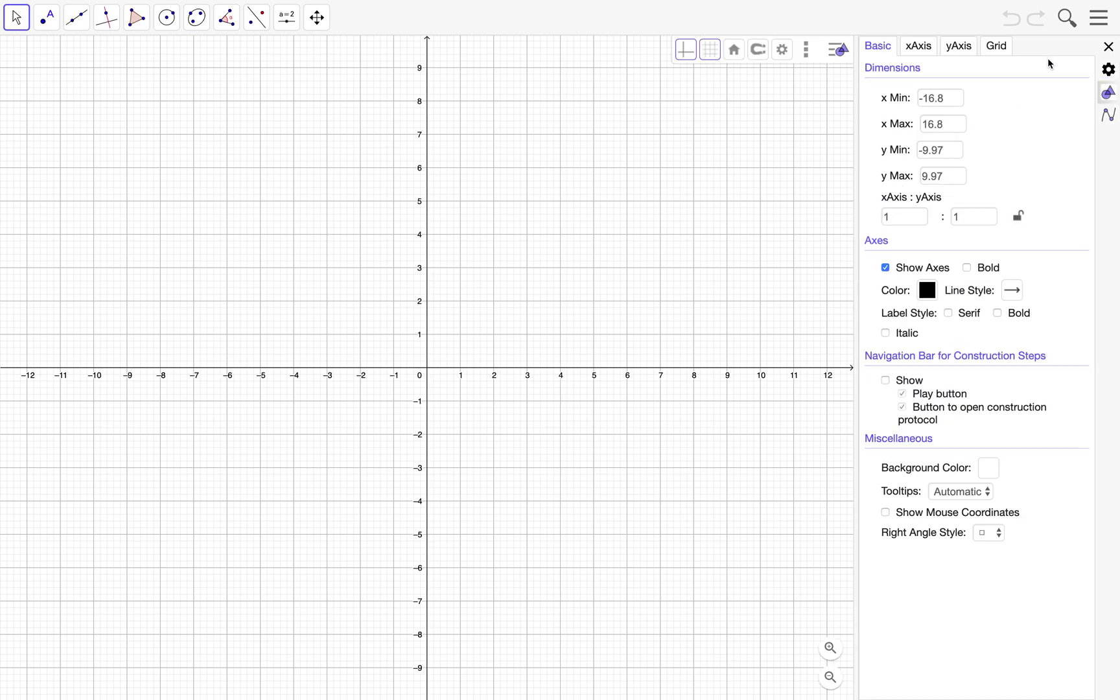
pyautogui.click(1004, 49)
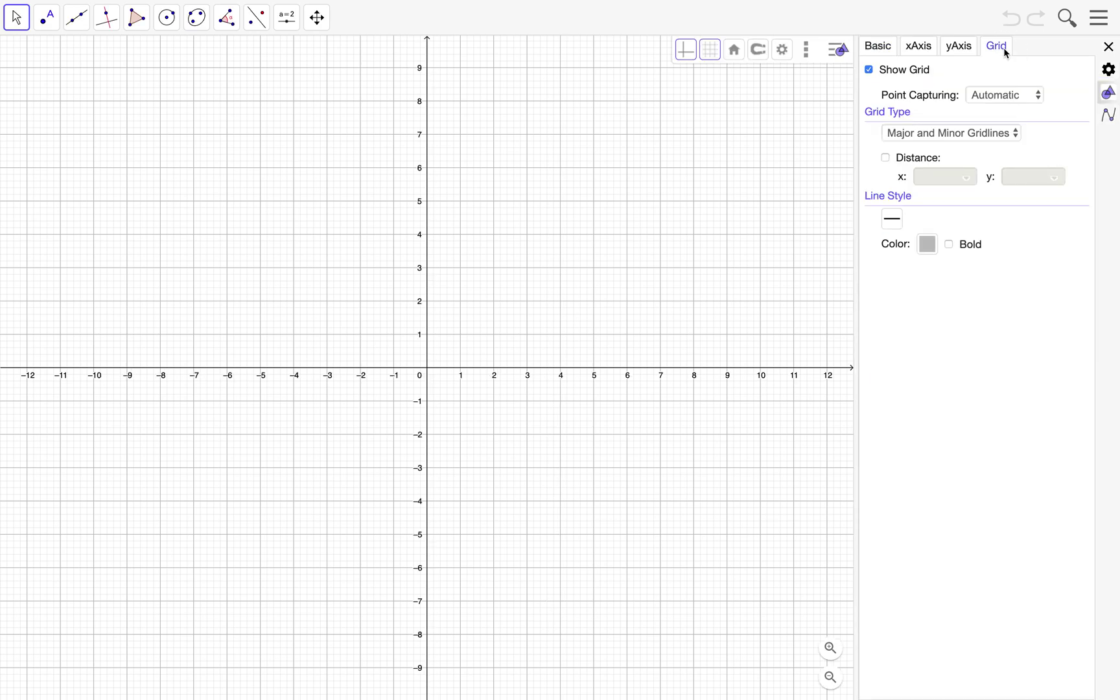
pyautogui.click(930, 137)
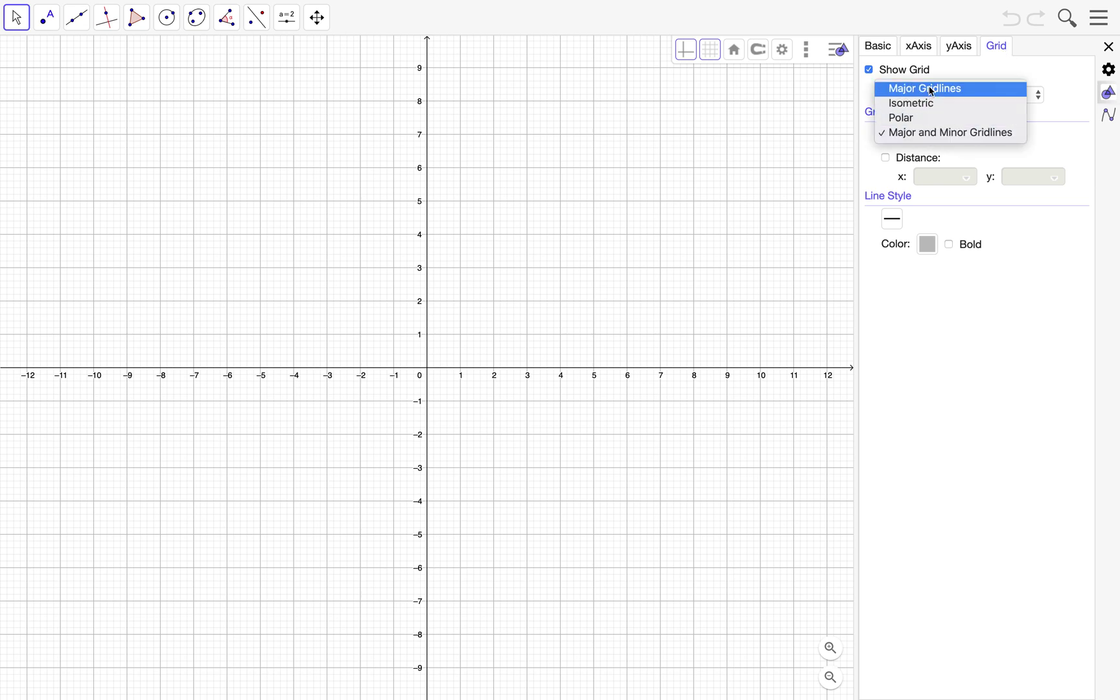
pyautogui.press('Escape')
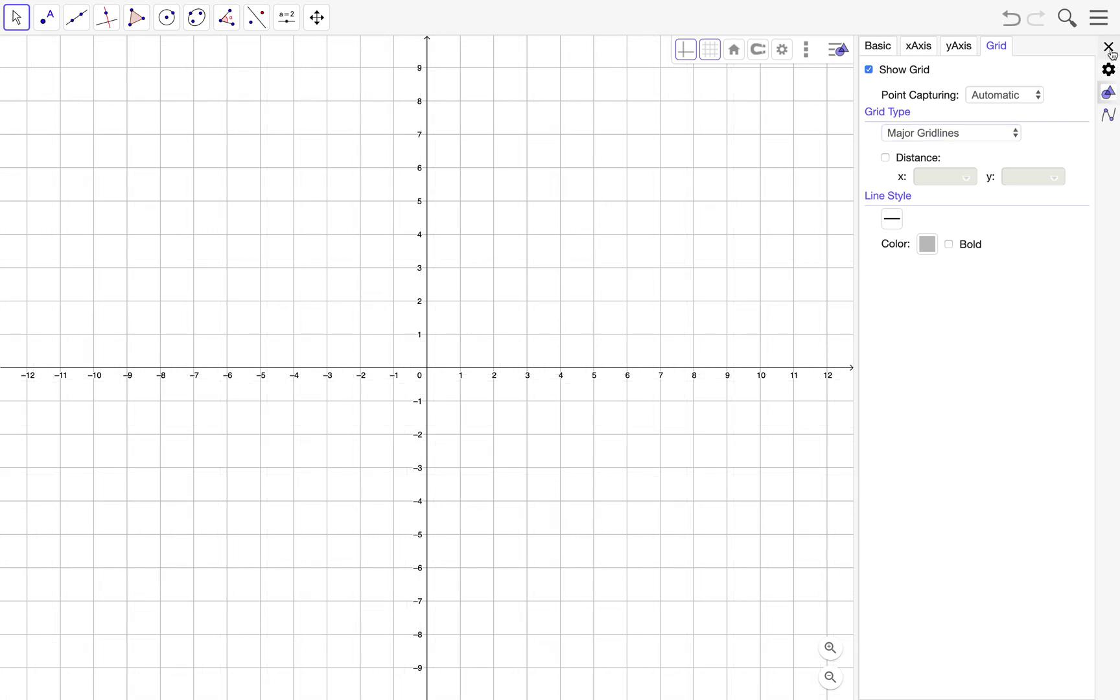
pyautogui.click(1108, 47)
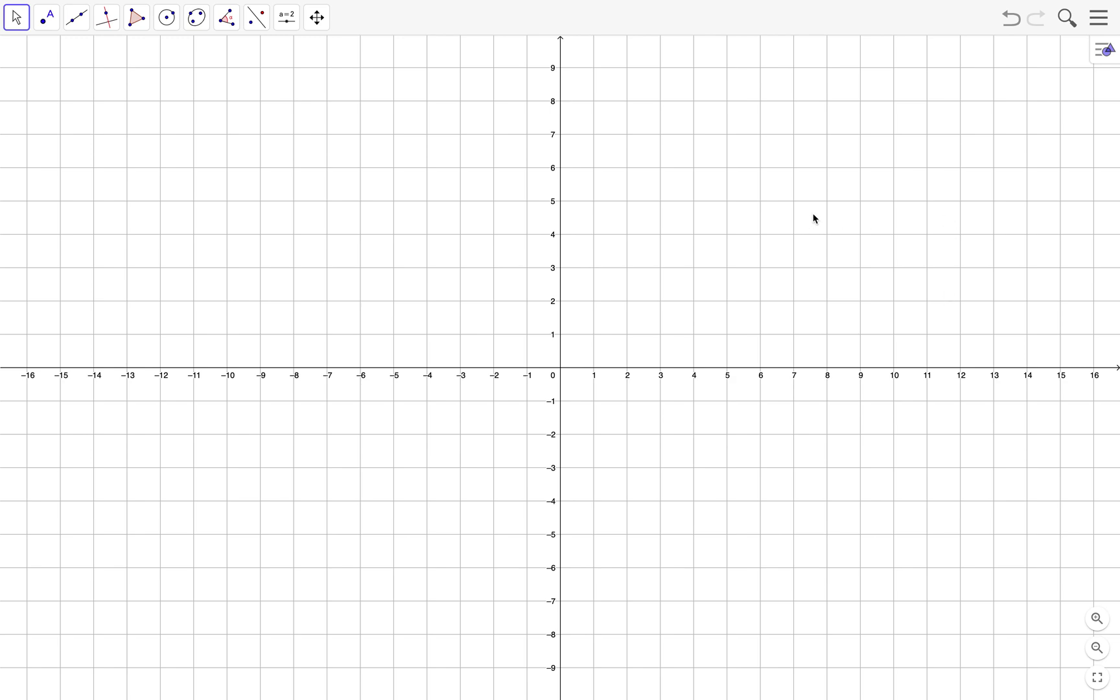
# - Pan the view and draw a polygon triangle through (2, 2), (5, 1) and (4, 5)
pyautogui.moveTo(759, 235); pyautogui.dragTo(626, 267)
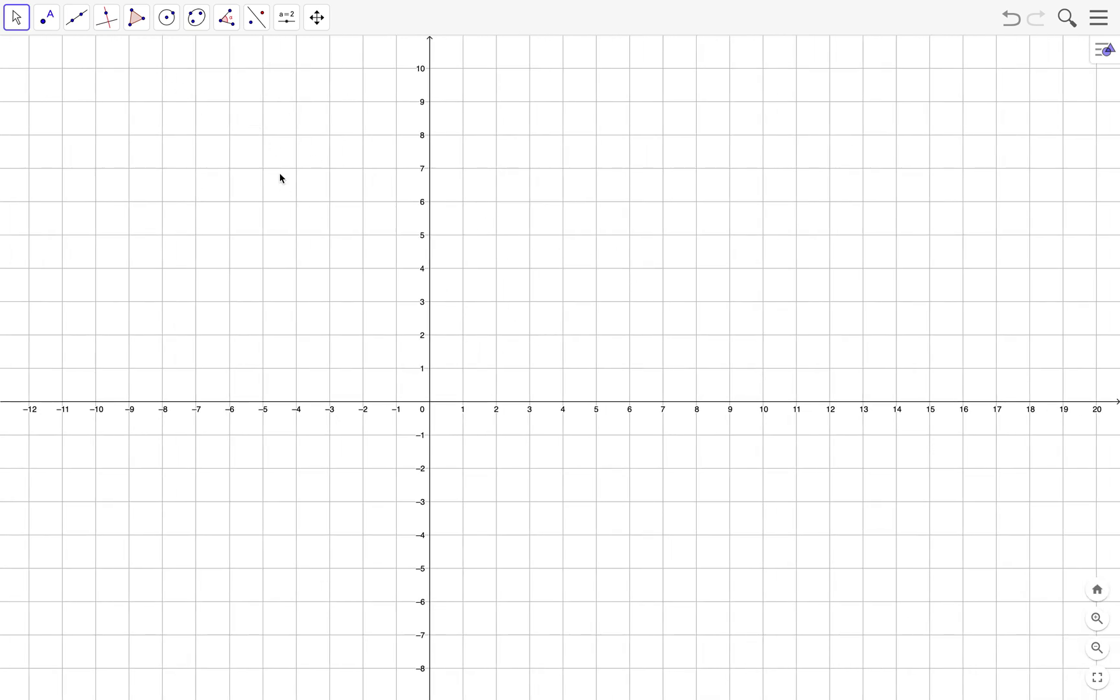
pyautogui.click(146, 26)
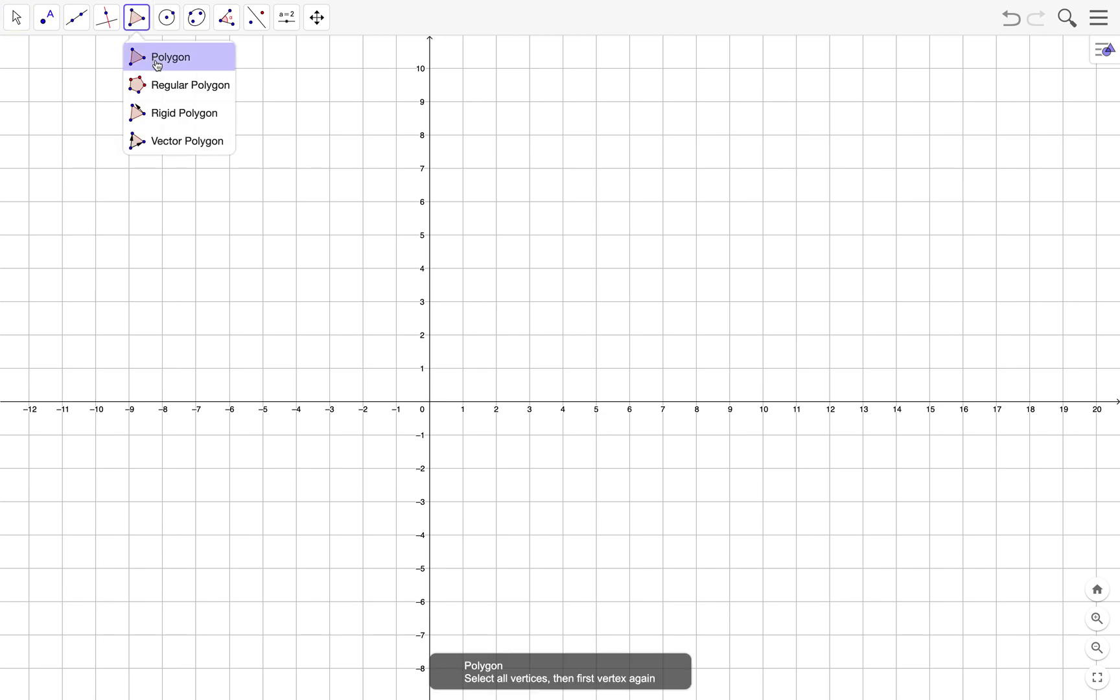
pyautogui.click(158, 66)
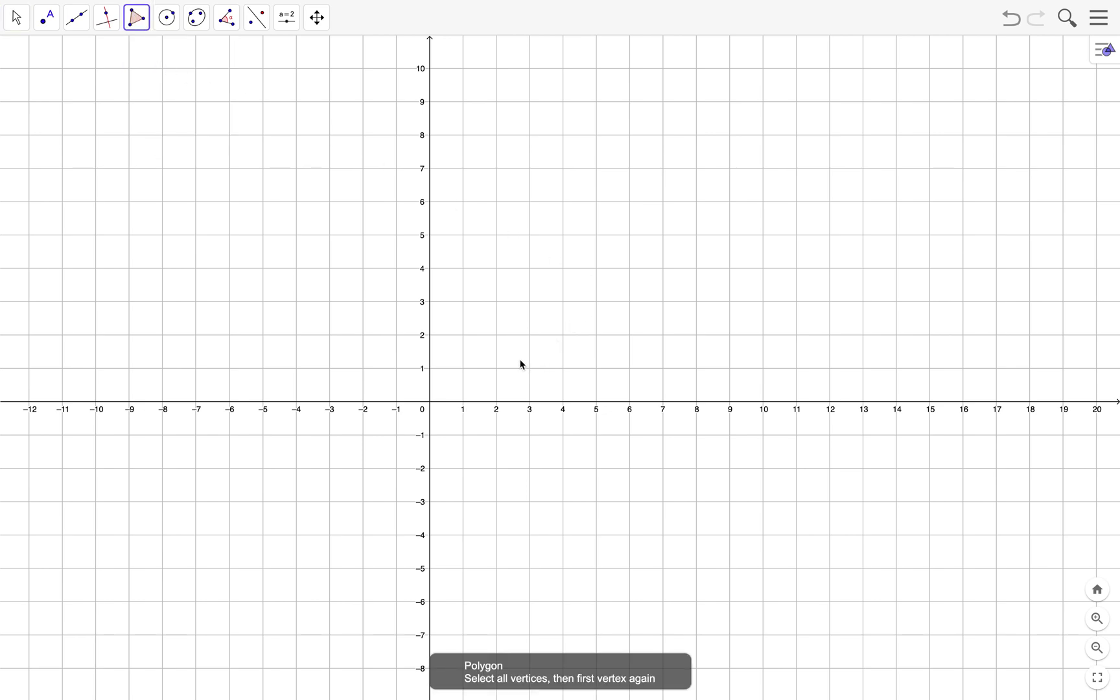
pyautogui.click(497, 336)
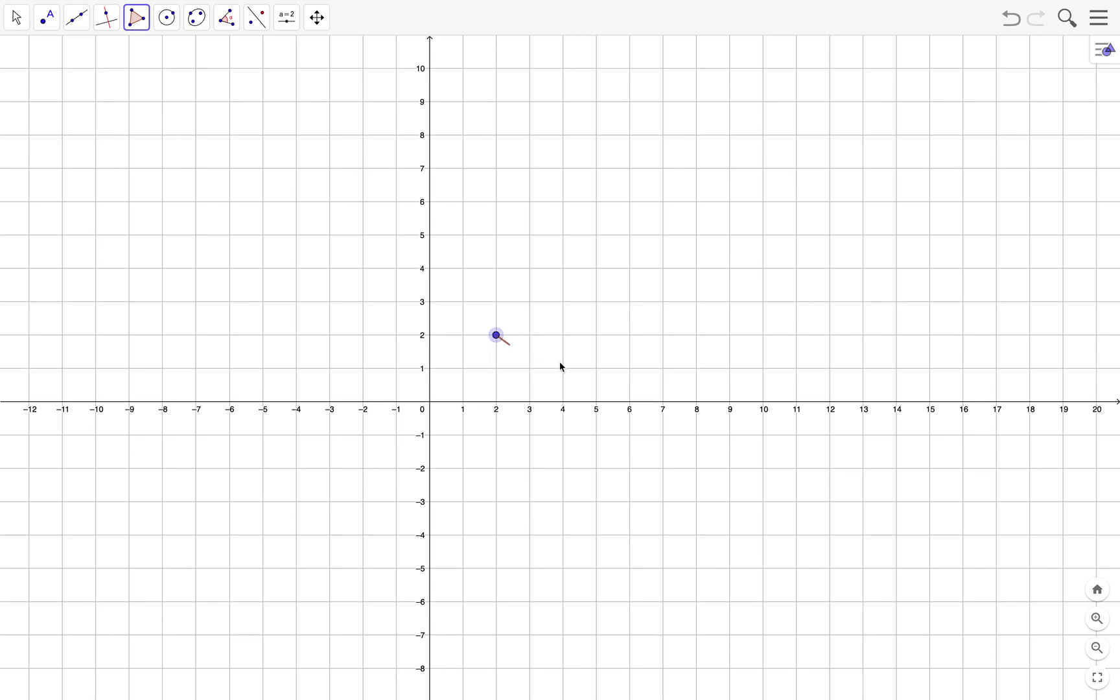
pyautogui.click(596, 368)
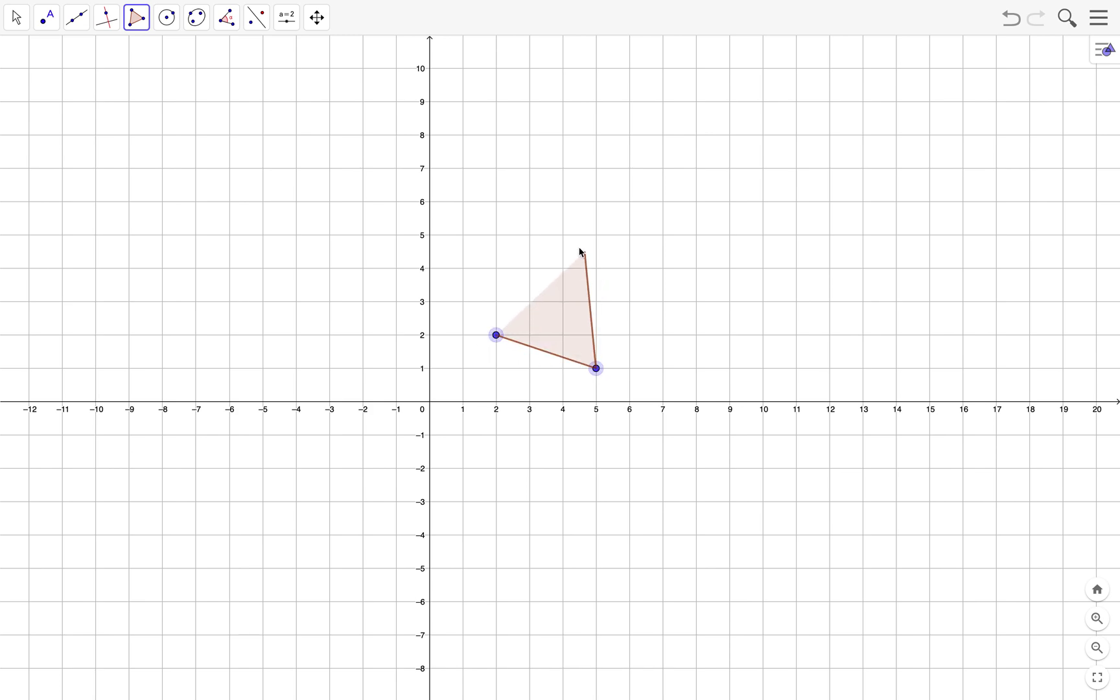
pyautogui.click(563, 235)
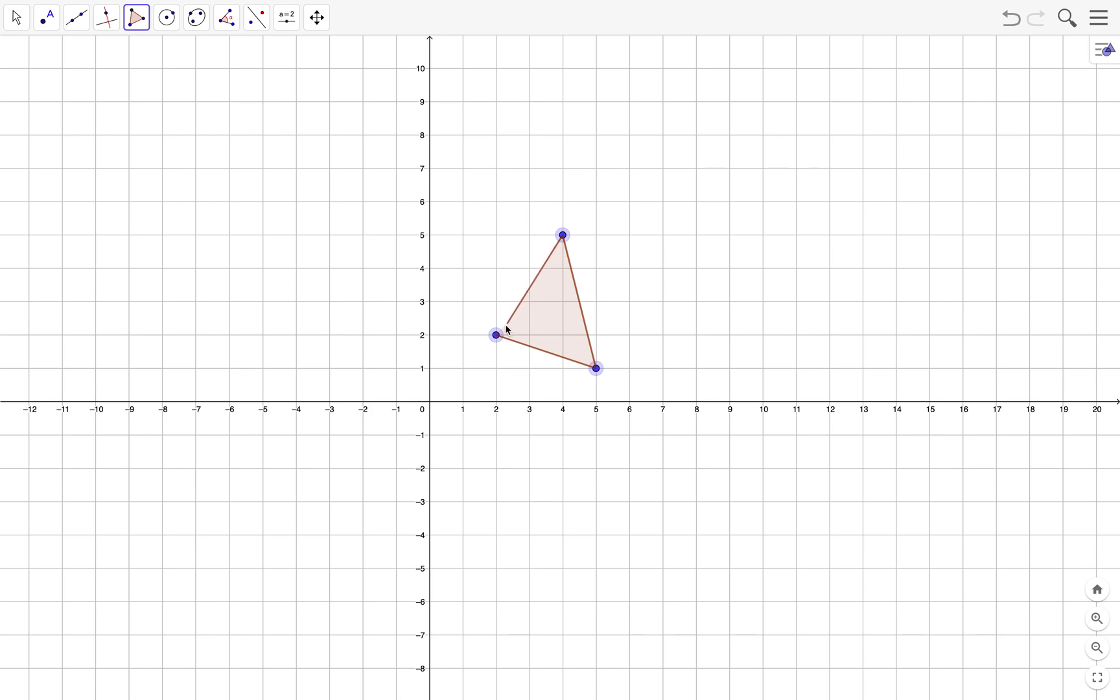
pyautogui.click(496, 335)
# - Open the Settings panel for vertex C at (4, 5) from its right-click menu
pyautogui.rightClick(564, 238)
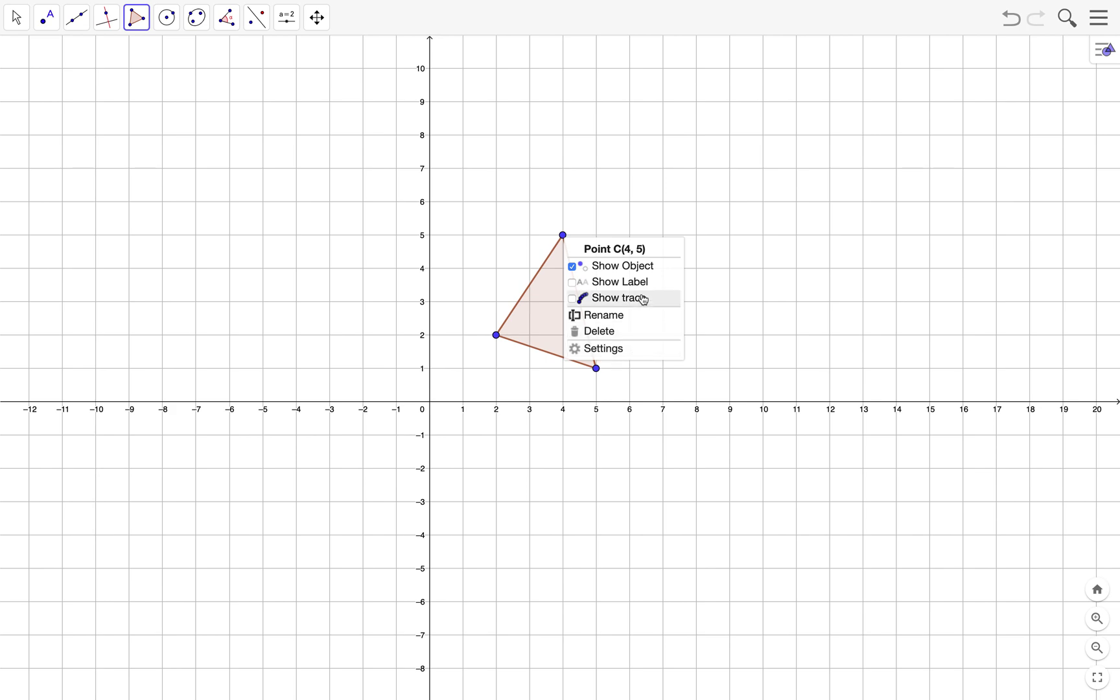
pyautogui.click(644, 358)
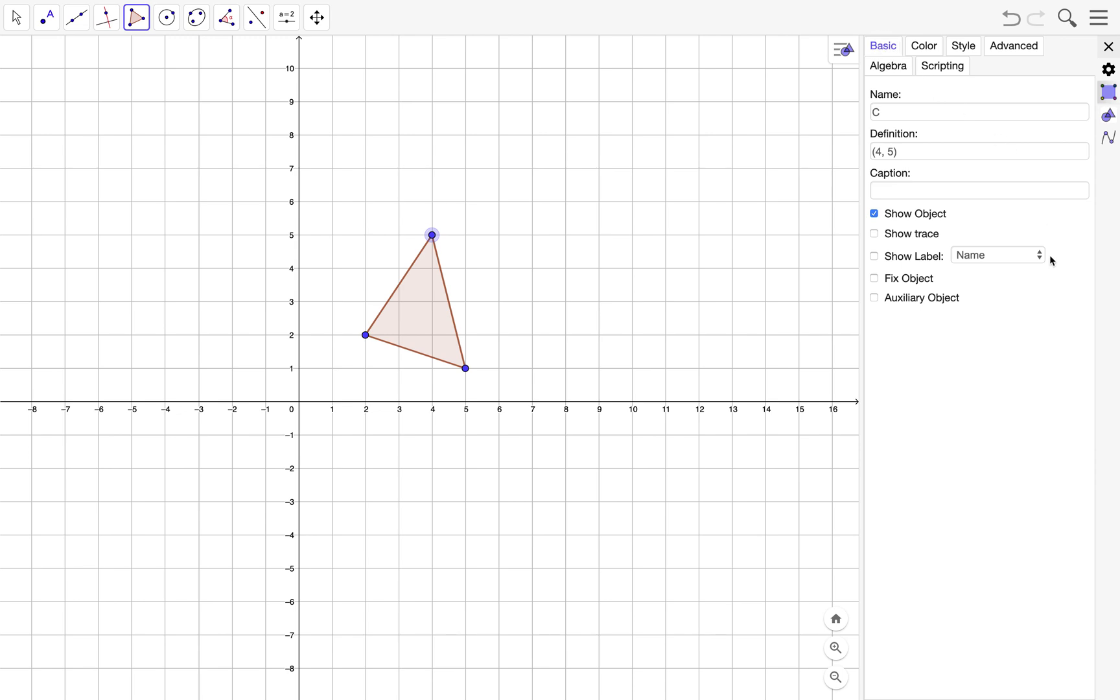
# - Turn on C's label and try Name, Name & Value, settling on Value
pyautogui.click(875, 259)
pyautogui.click(1000, 260)
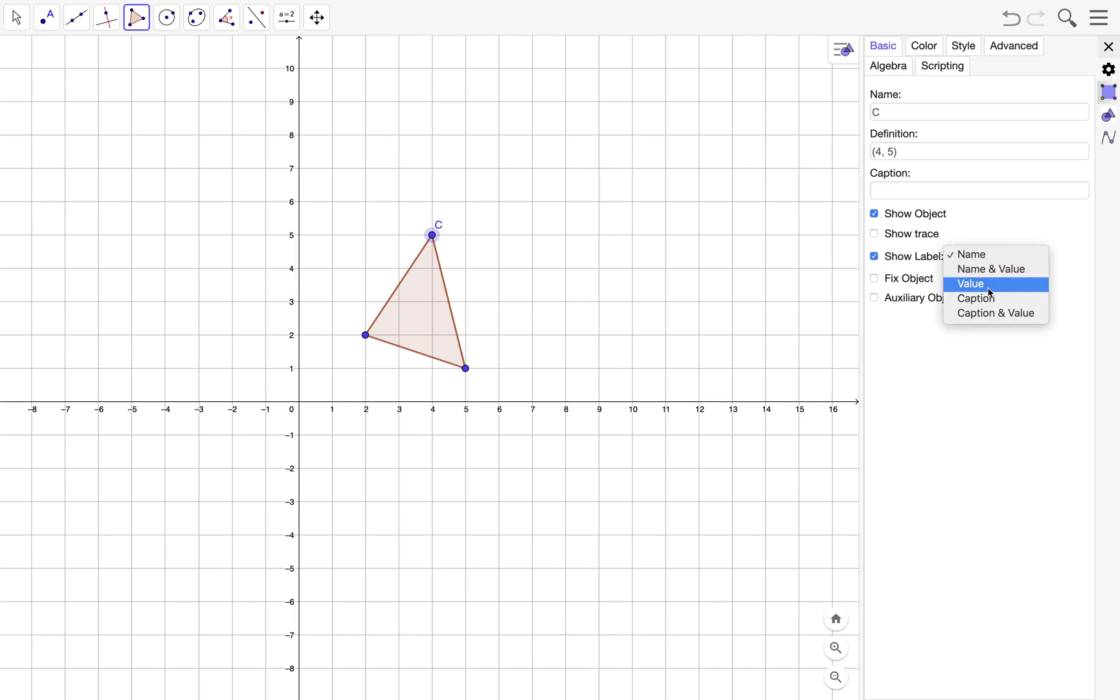
pyautogui.click(992, 286)
pyautogui.click(458, 228)
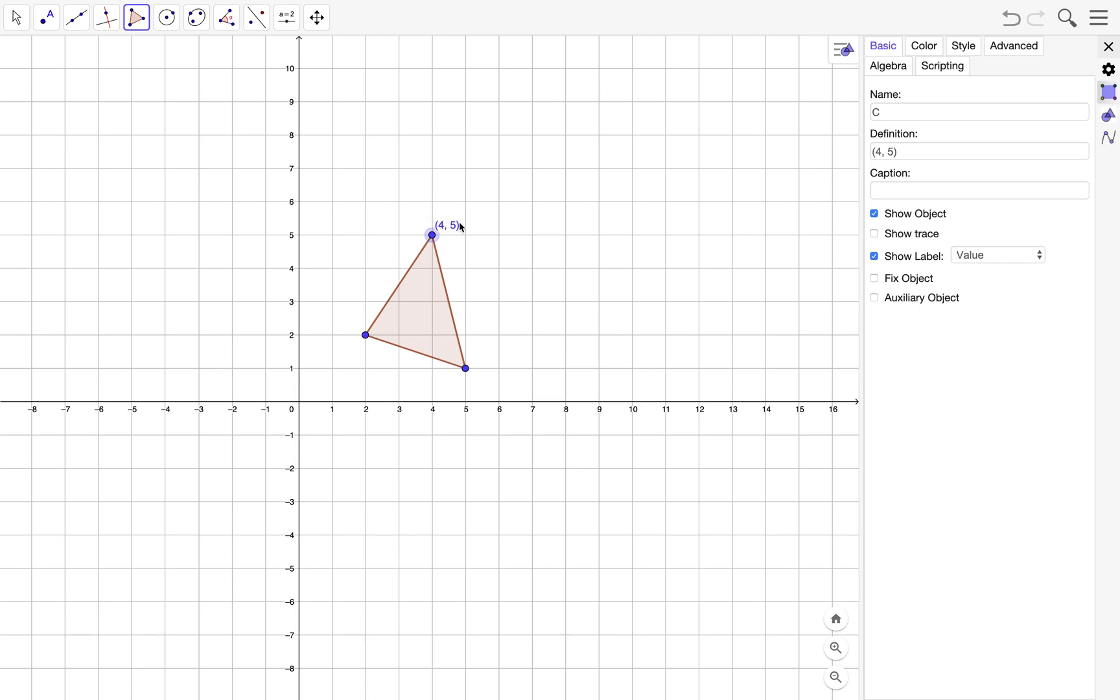
pyautogui.click(1001, 256)
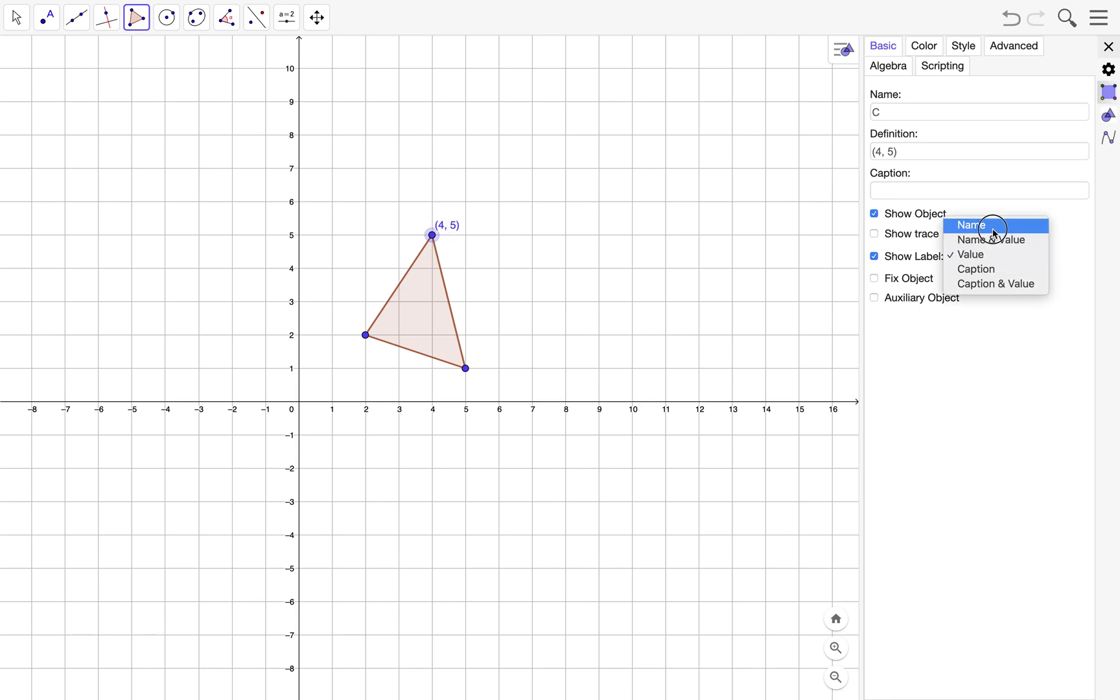
pyautogui.click(995, 230)
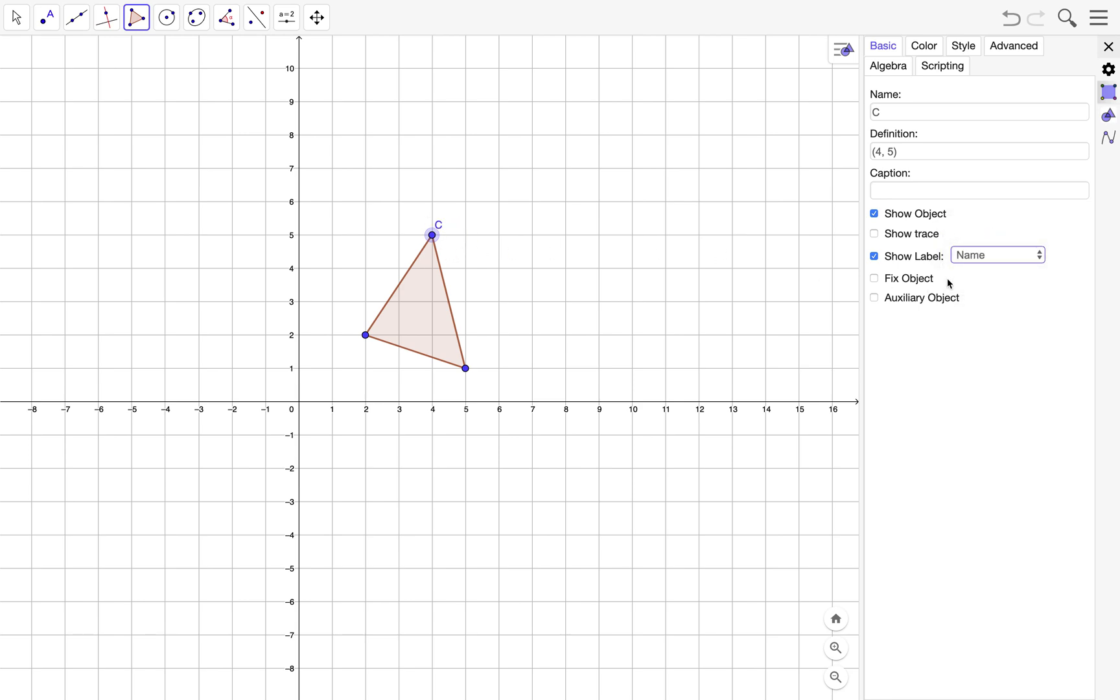
pyautogui.click(982, 257)
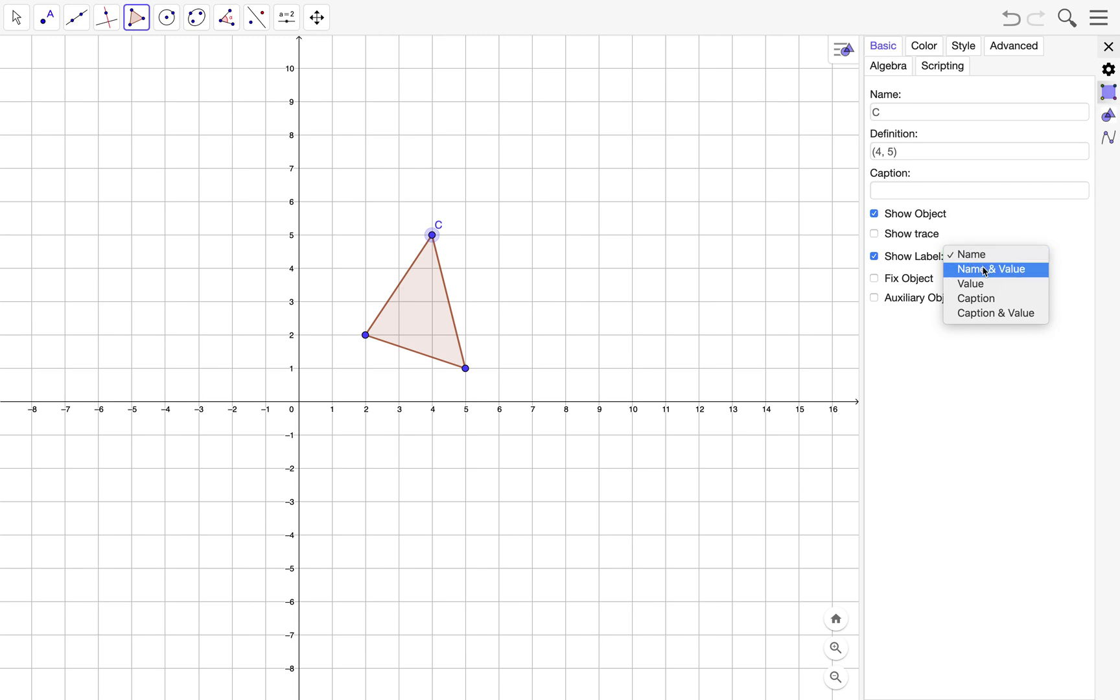
pyautogui.click(986, 271)
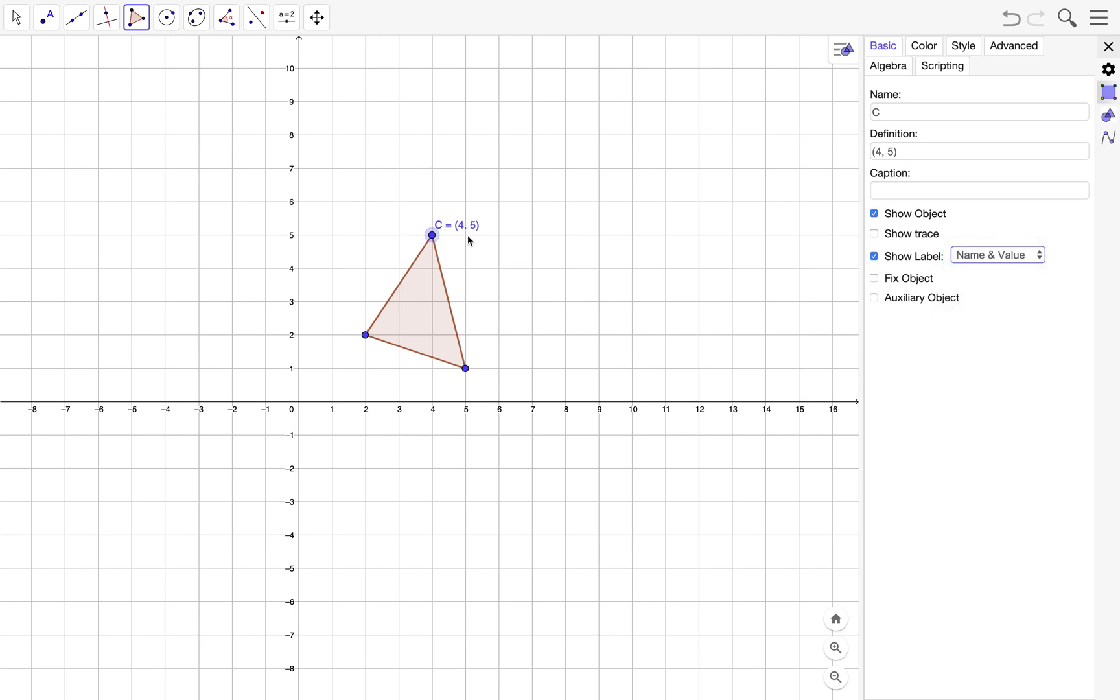
pyautogui.click(977, 261)
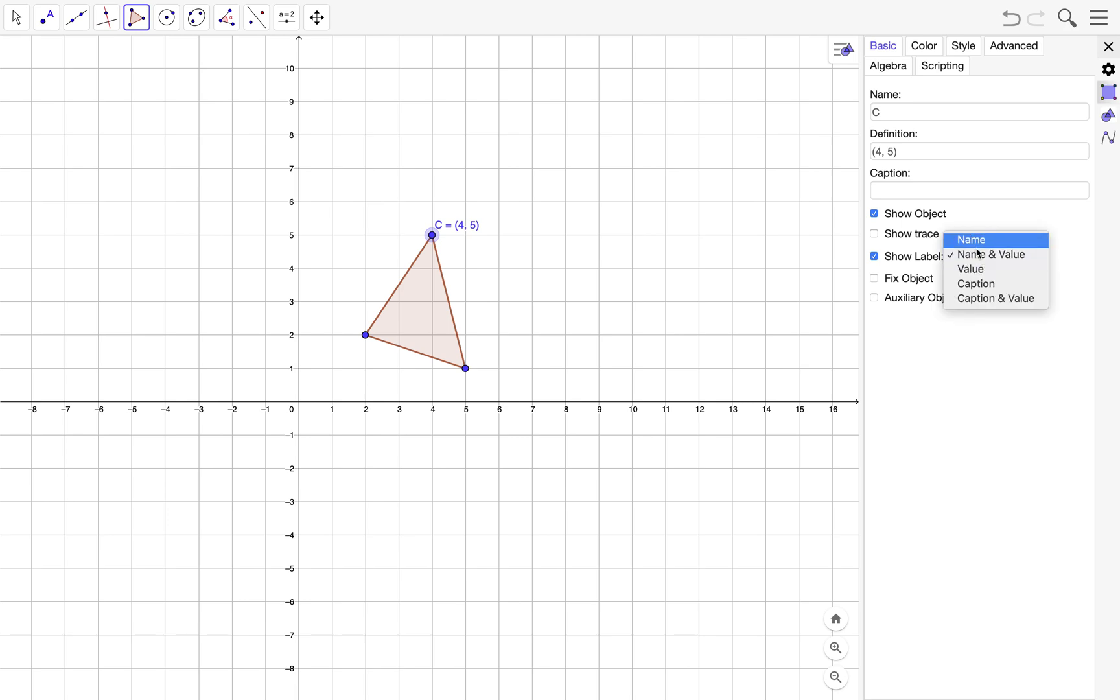
pyautogui.click(970, 269)
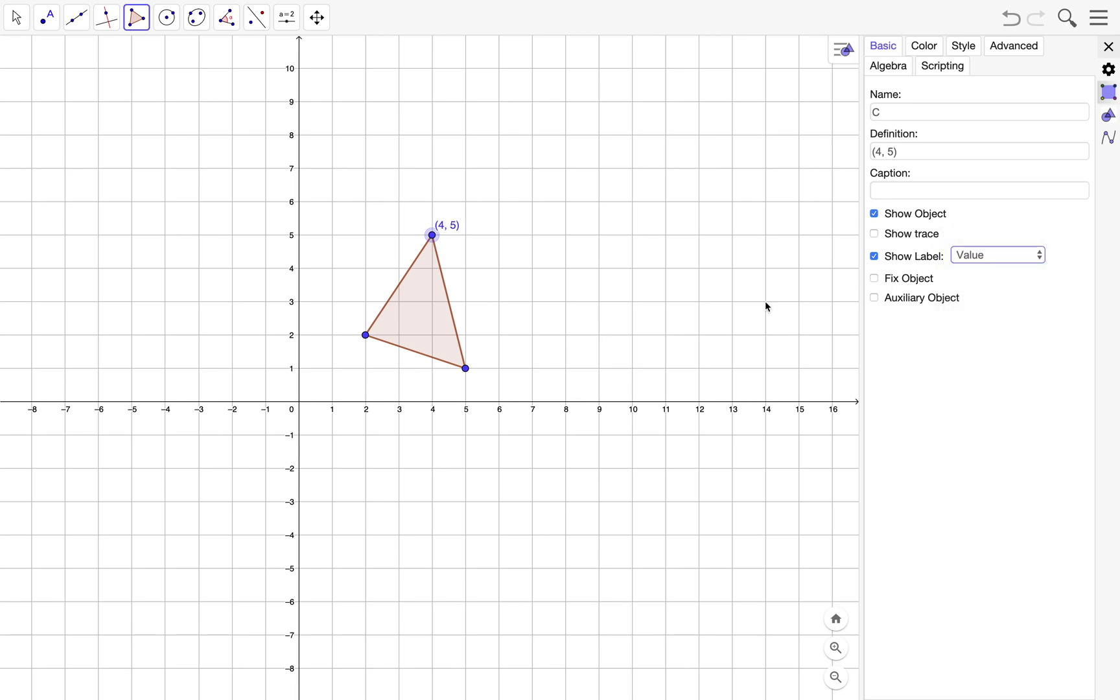
# - Undo a stray polygon start, relabel C with its value and drag the (4, 5) label clear
pyautogui.click(454, 230)
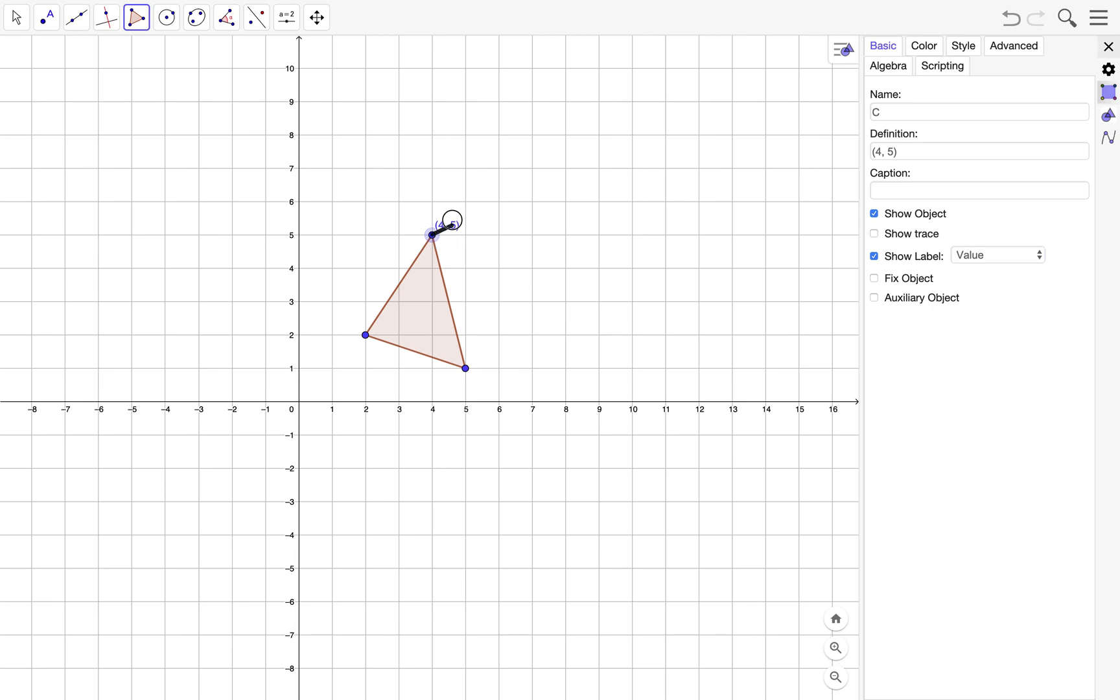
pyautogui.click(458, 227)
pyautogui.hotkey('ctrl', 'z')
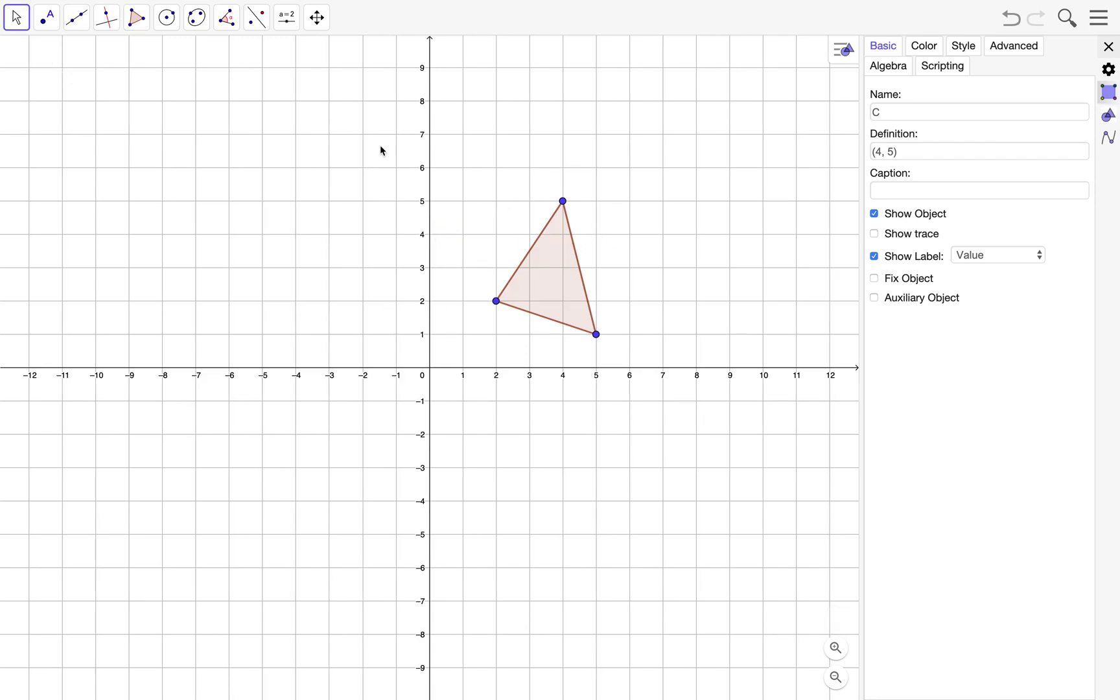
pyautogui.click(563, 201)
pyautogui.click(907, 265)
pyautogui.click(977, 258)
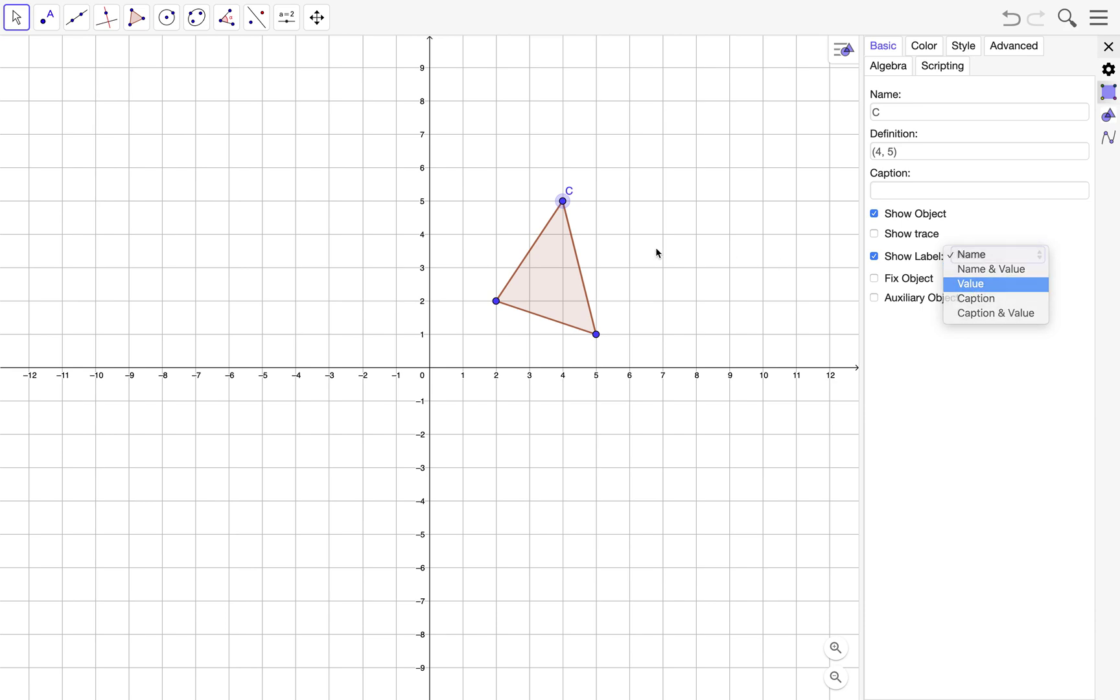
pyautogui.press('Return')
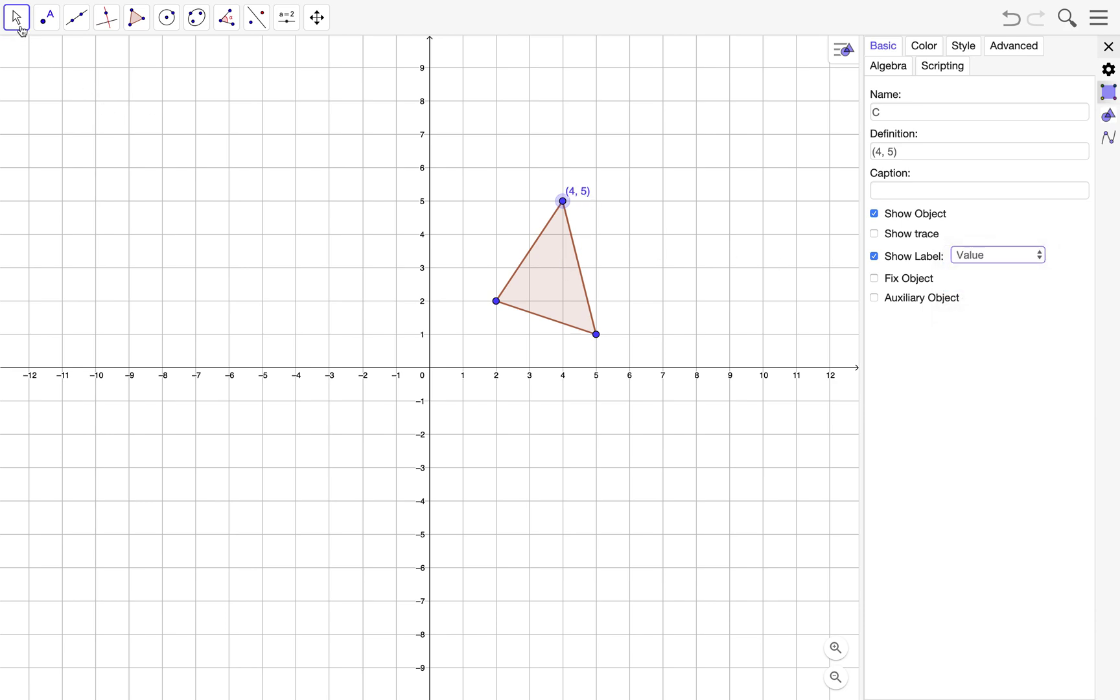
pyautogui.moveTo(581, 193)
pyautogui.mouseDown()
pyautogui.moveTo(583, 178)
pyautogui.moveTo(570, 188)
pyautogui.mouseUp()
# - Label A (2, 2) and B (5, 1) with their coordinates and drag both labels off the edges
pyautogui.click(497, 301)
pyautogui.click(970, 262)
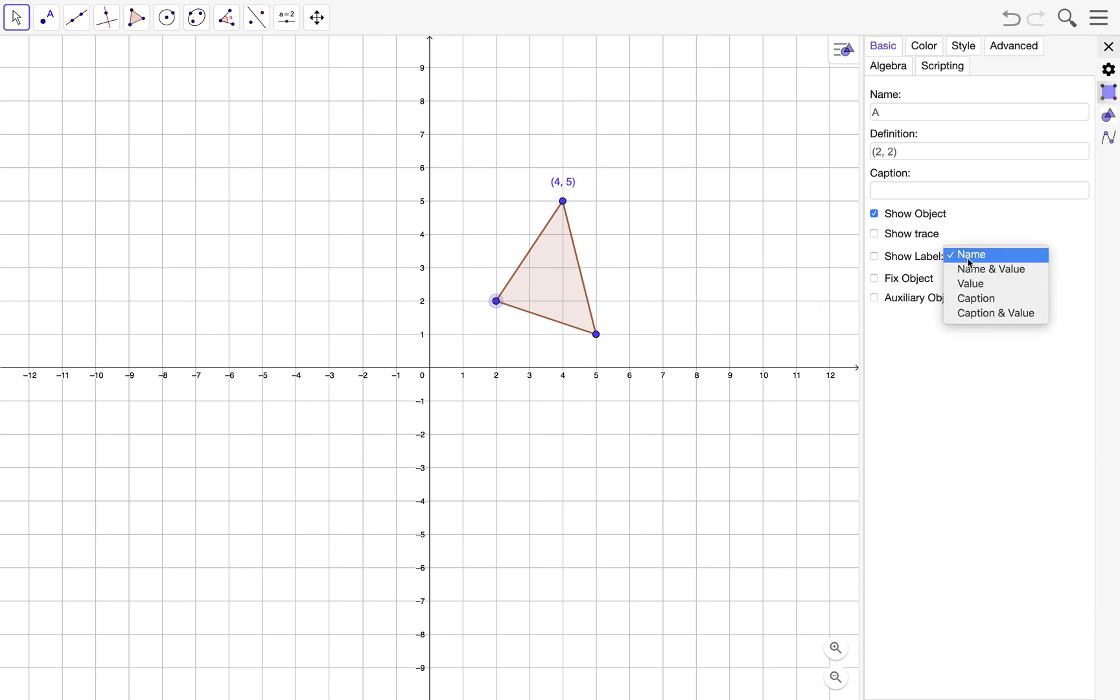
pyautogui.click(971, 284)
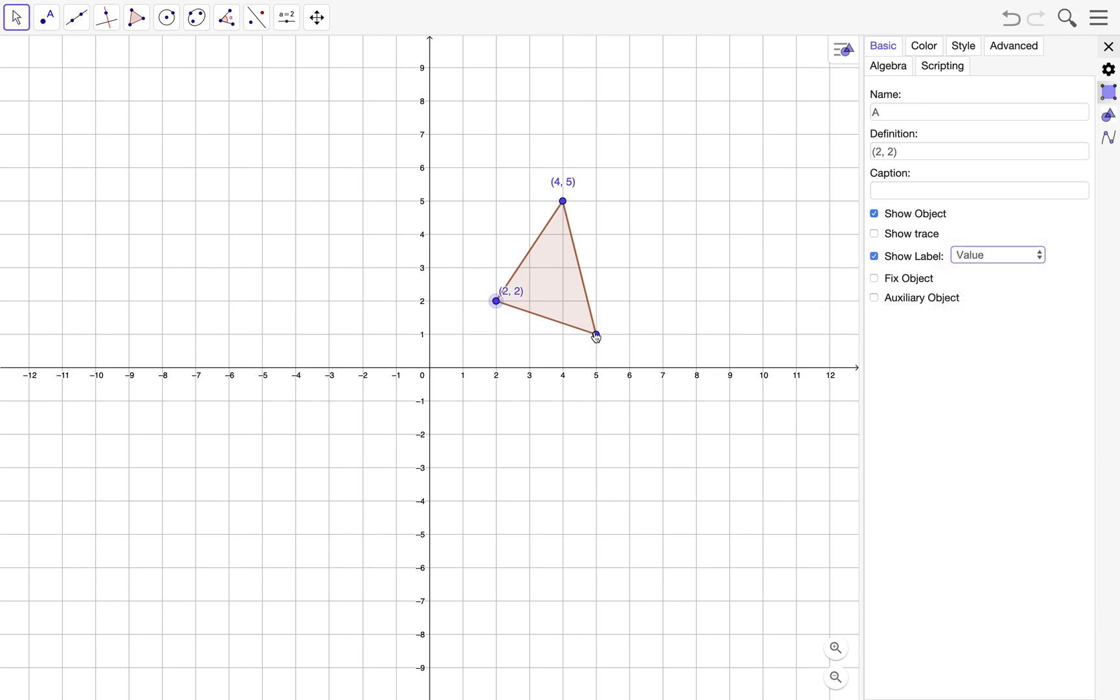
pyautogui.click(596, 335)
pyautogui.click(902, 258)
pyautogui.click(975, 256)
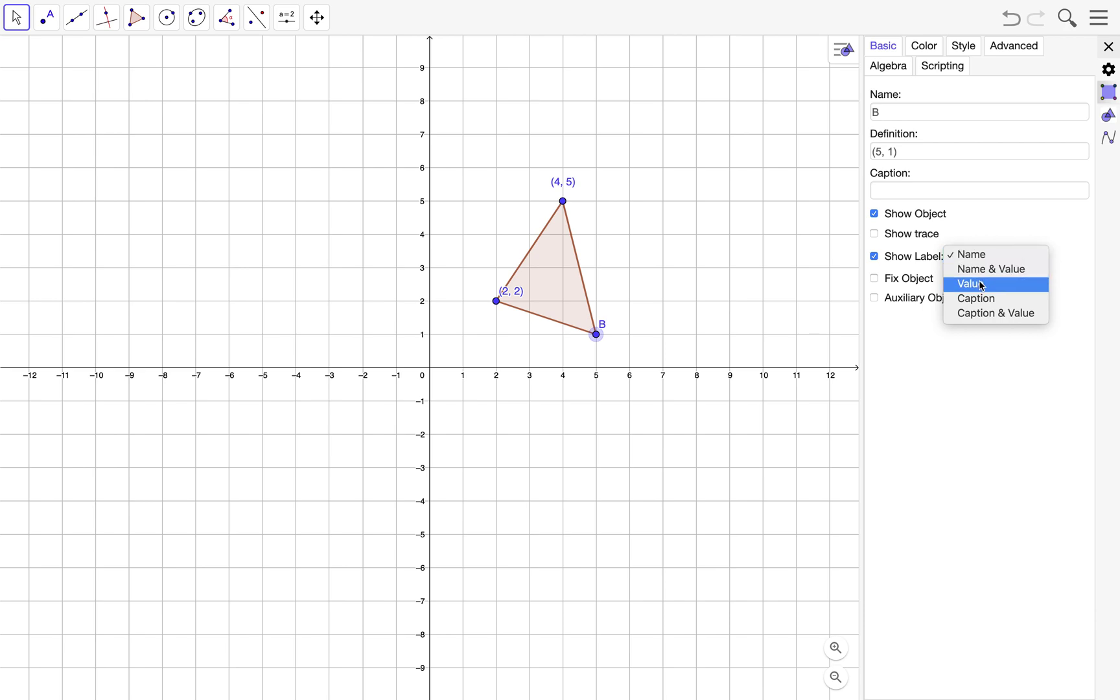
pyautogui.click(982, 286)
pyautogui.moveTo(512, 290); pyautogui.dragTo(474, 306)
pyautogui.moveTo(617, 323); pyautogui.dragTo(624, 338)
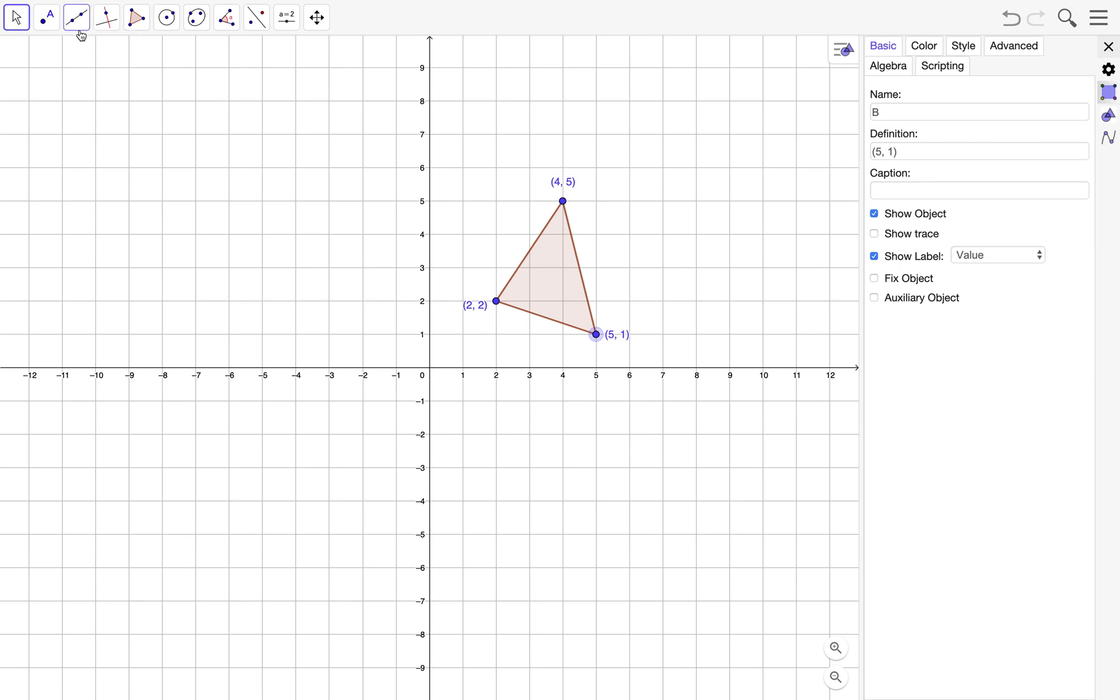
# - Place points at the origin and at (3, −2) with the Point tool
pyautogui.click(50, 27)
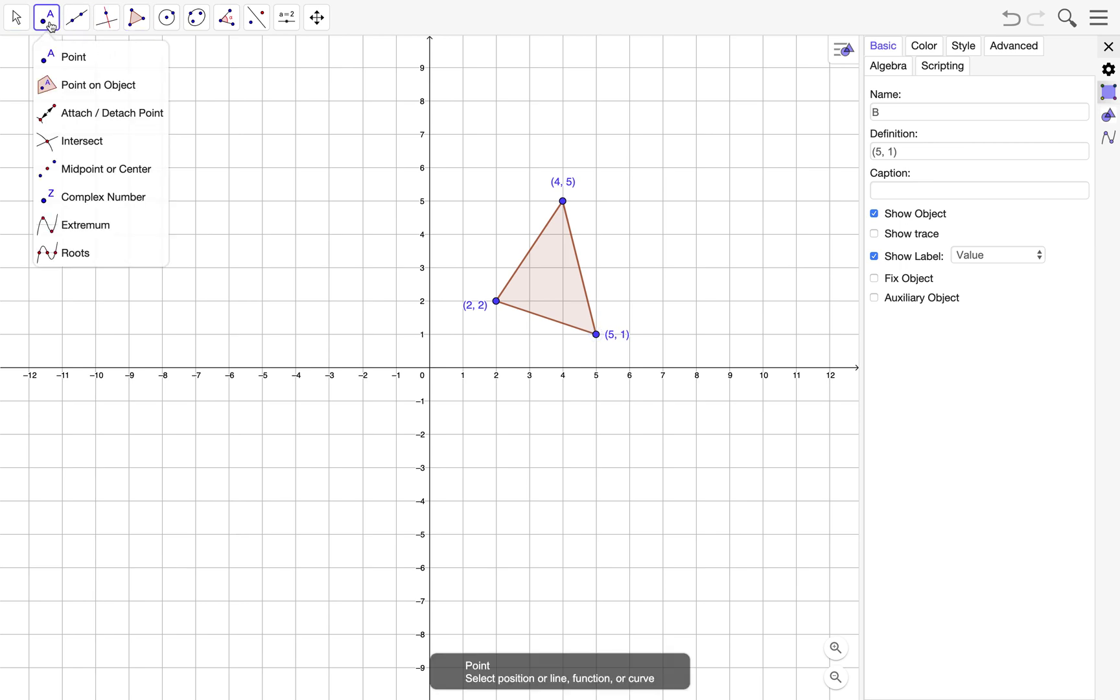
pyautogui.click(60, 60)
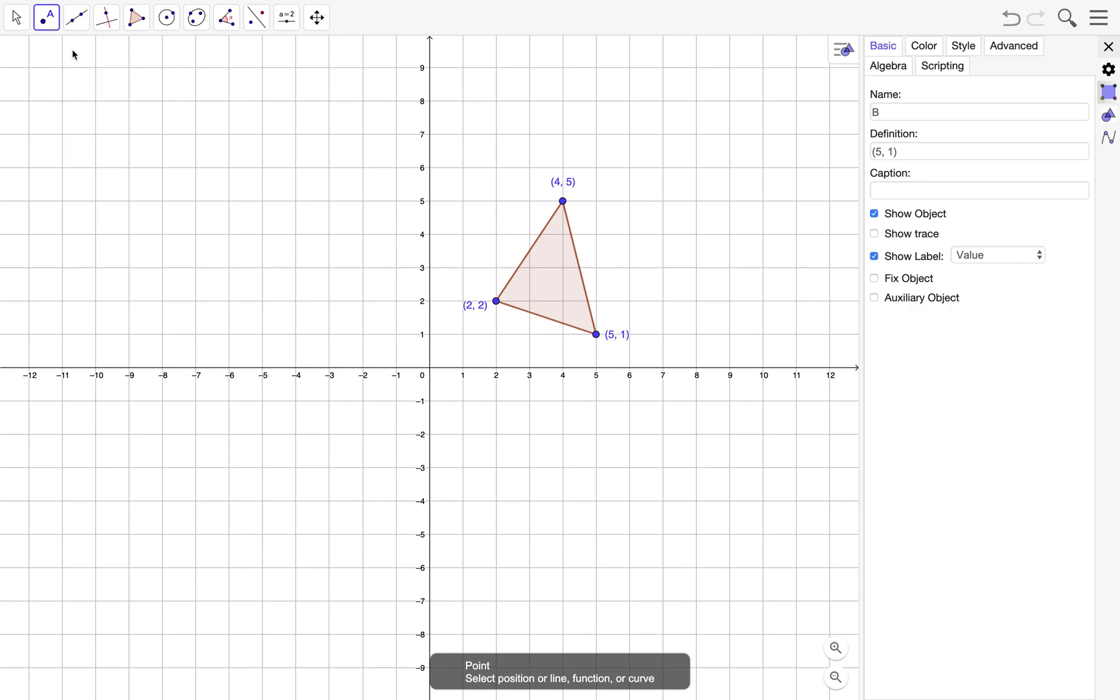
pyautogui.click(431, 369)
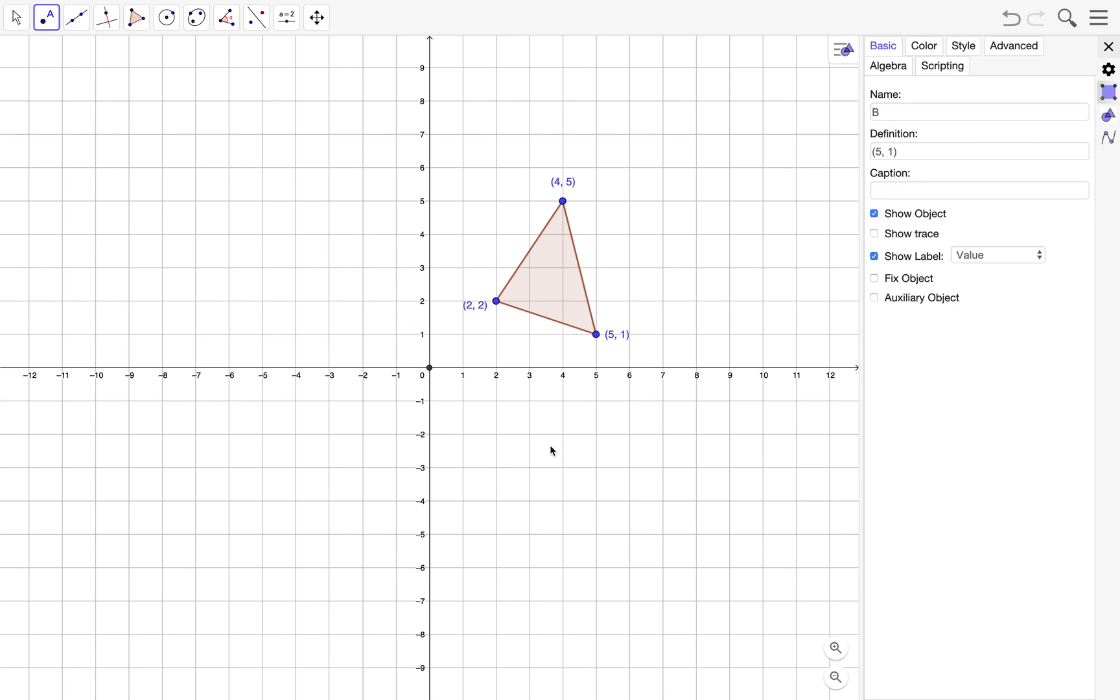
pyautogui.click(529, 435)
pyautogui.click(80, 26)
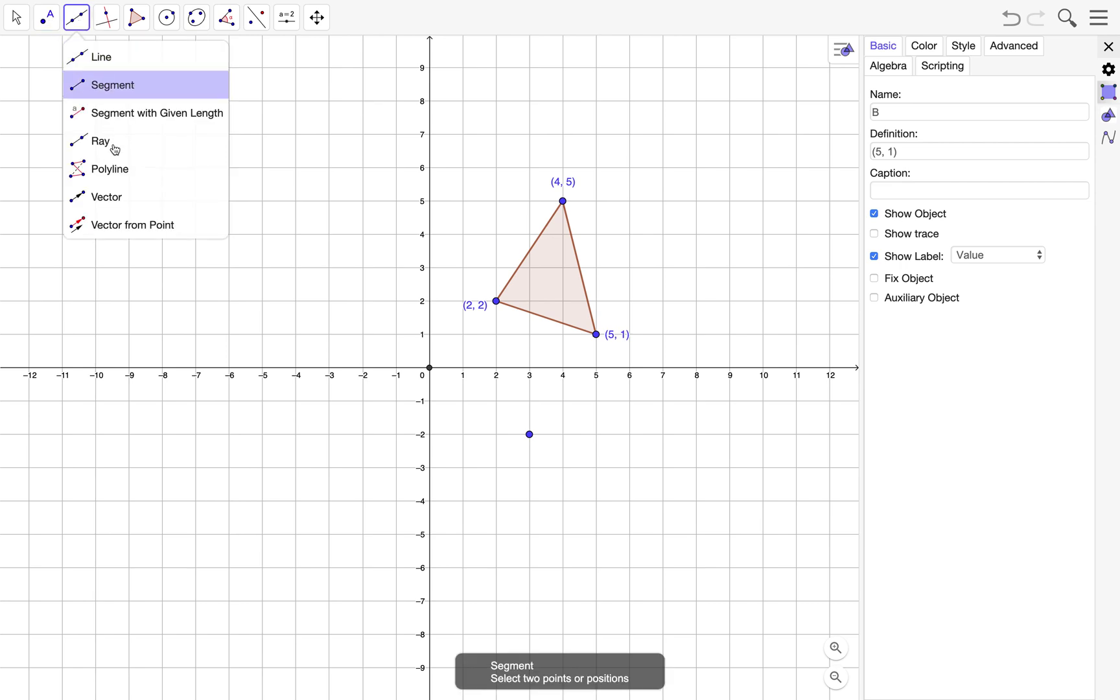
# - Draw a vector from the origin to (3, −2), then return to the Move tool
pyautogui.click(123, 203)
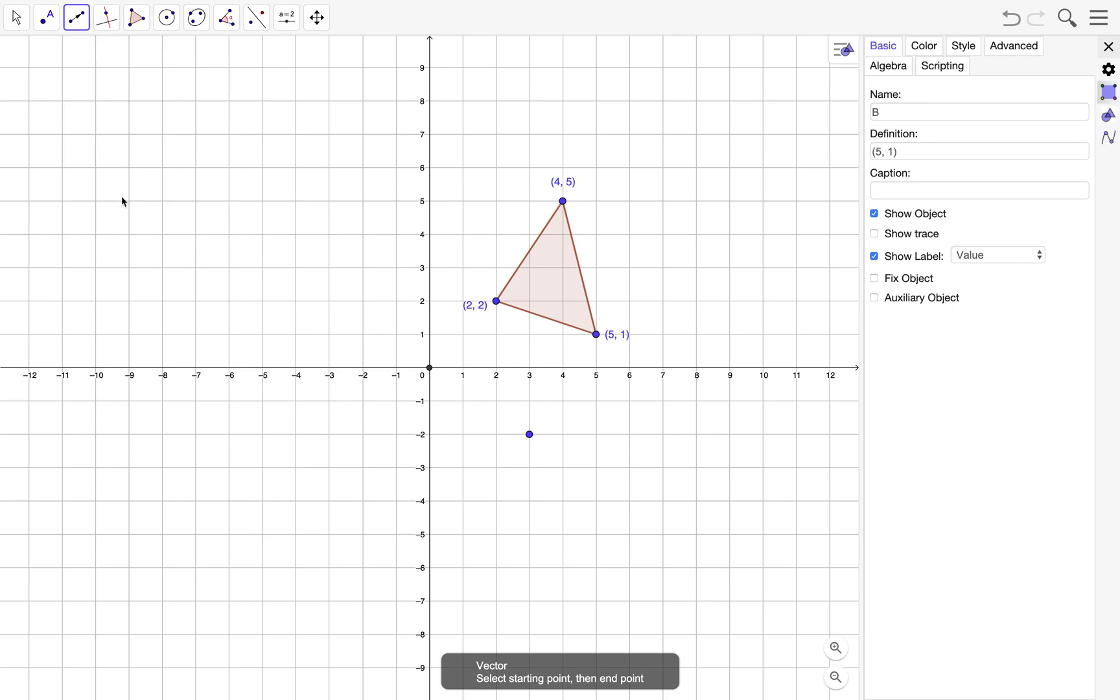
pyautogui.click(431, 369)
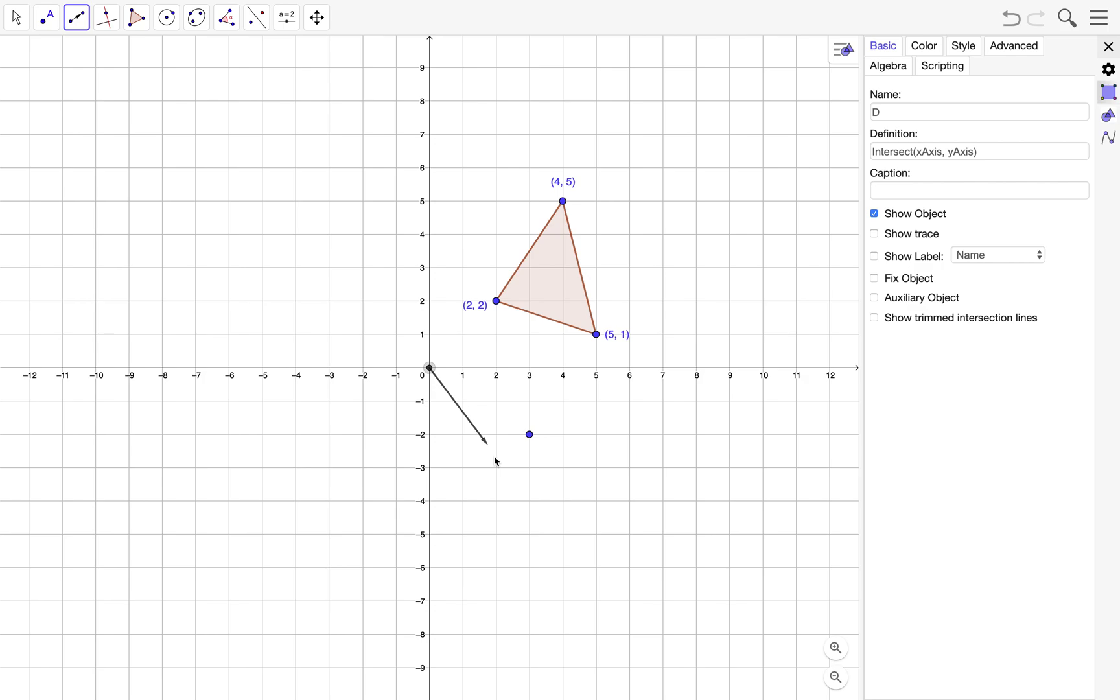
pyautogui.click(530, 434)
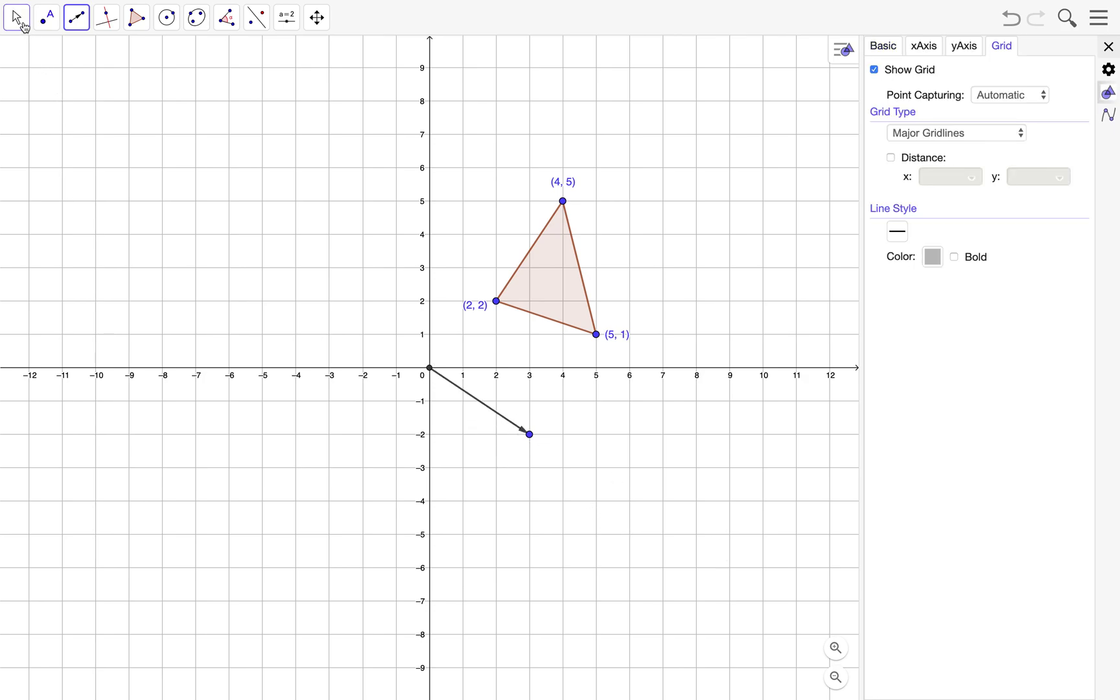
pyautogui.click(18, 19)
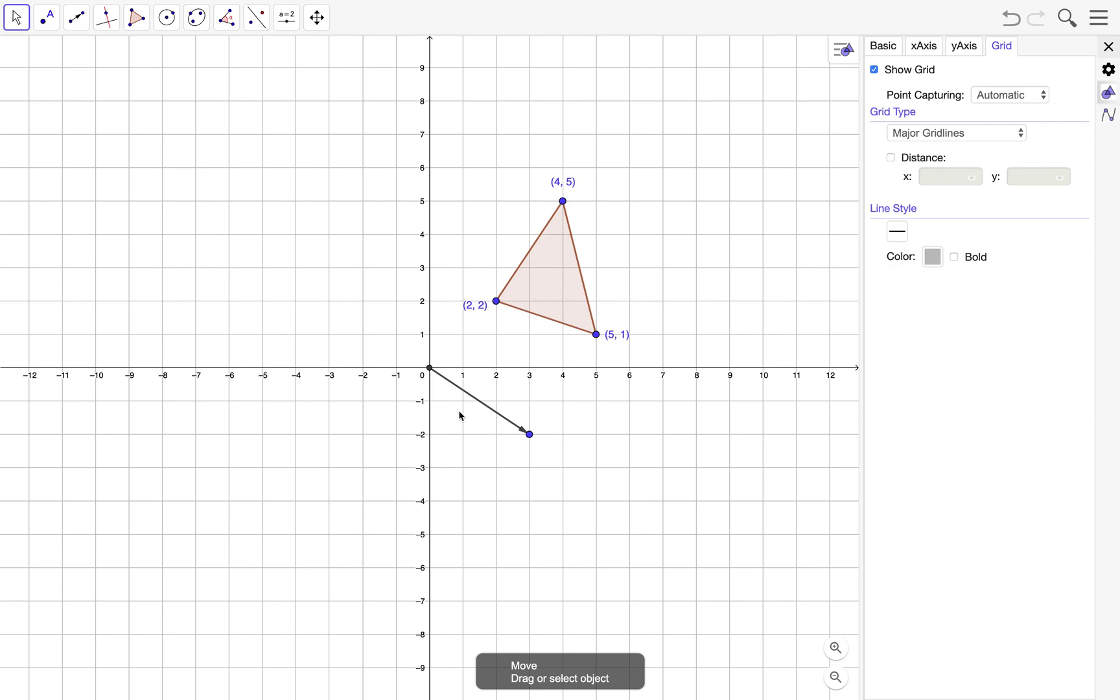
# - Translate the triangle by the vector, creating a copy at (5, 0), (7, 3), (8, −1)
pyautogui.click(260, 25)
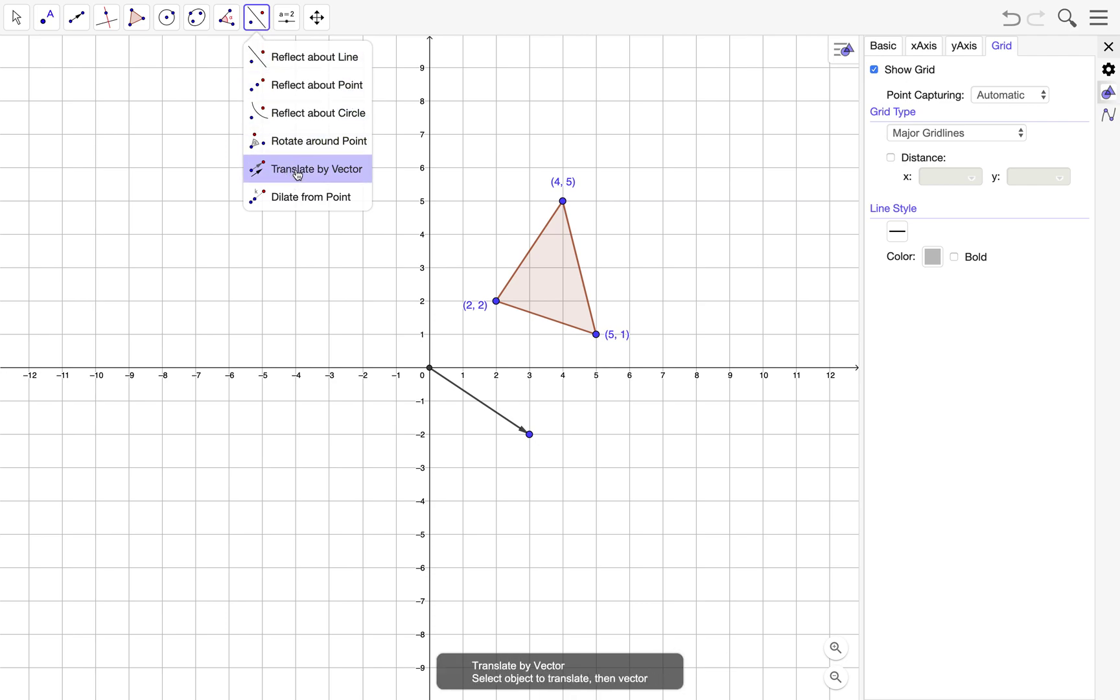
pyautogui.click(297, 172)
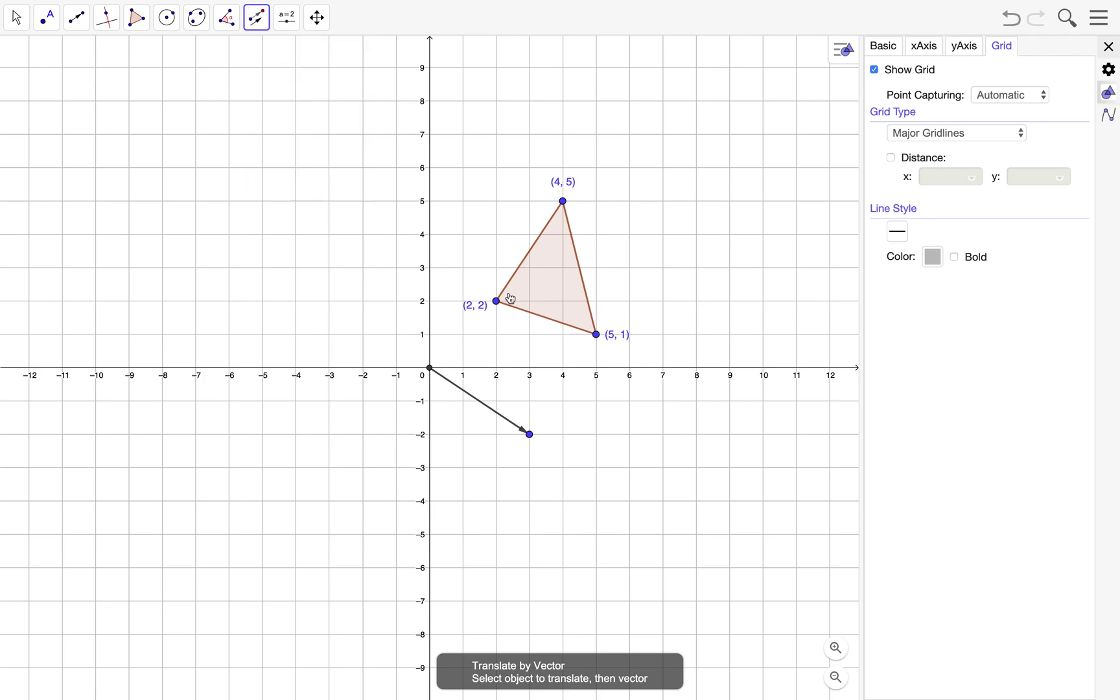
pyautogui.click(555, 286)
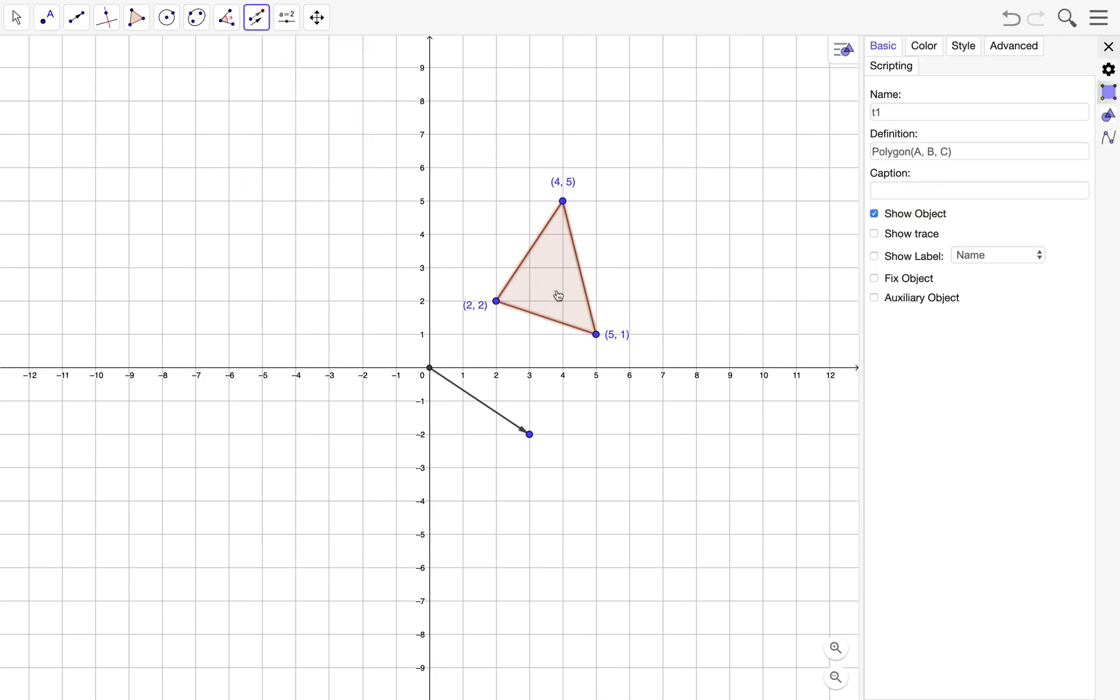
pyautogui.click(486, 413)
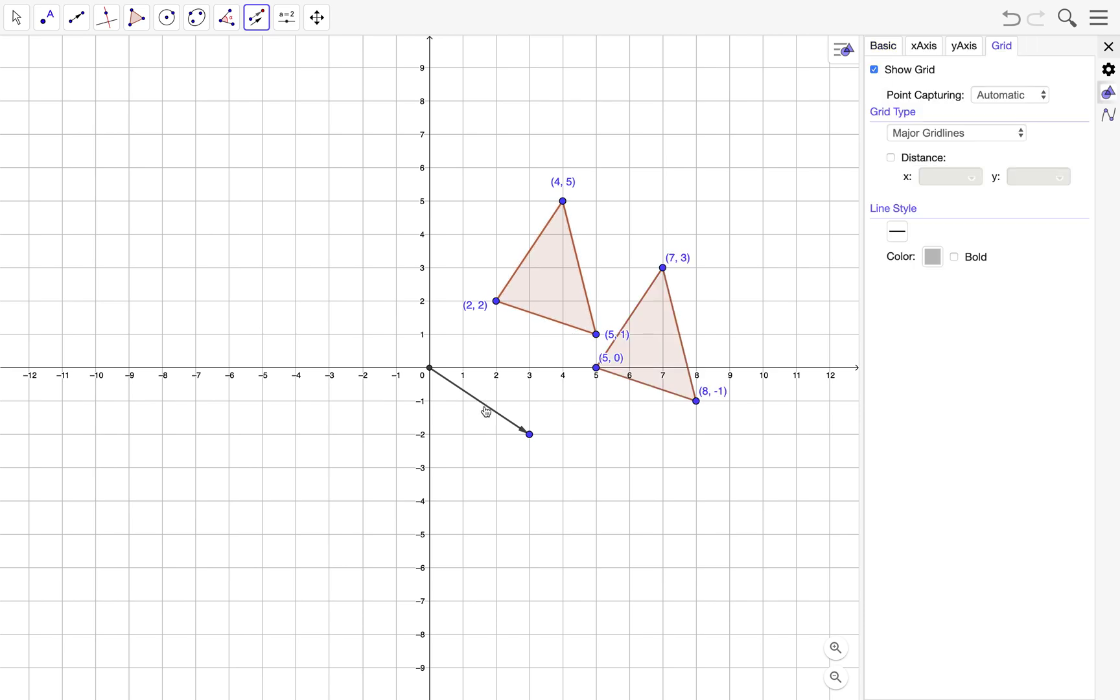
pyautogui.click(35, 30)
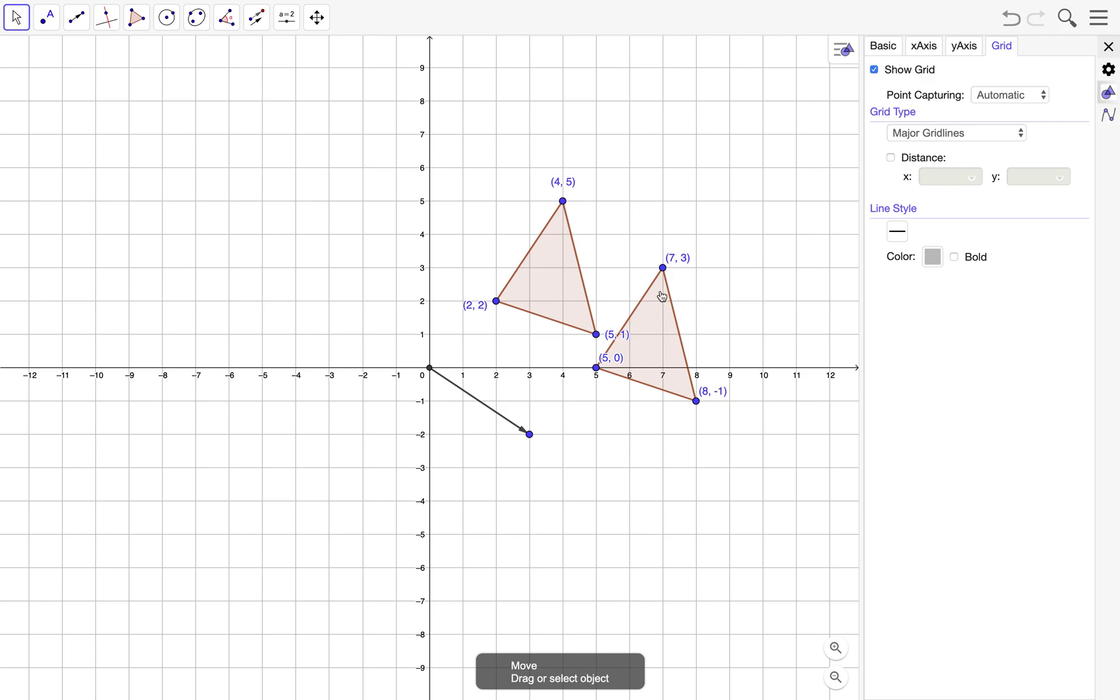
# - Drag the (5, 0) and (5, 1) labels clear and pull the vector tip to (5, −3)
pyautogui.moveTo(612, 358); pyautogui.dragTo(581, 385)
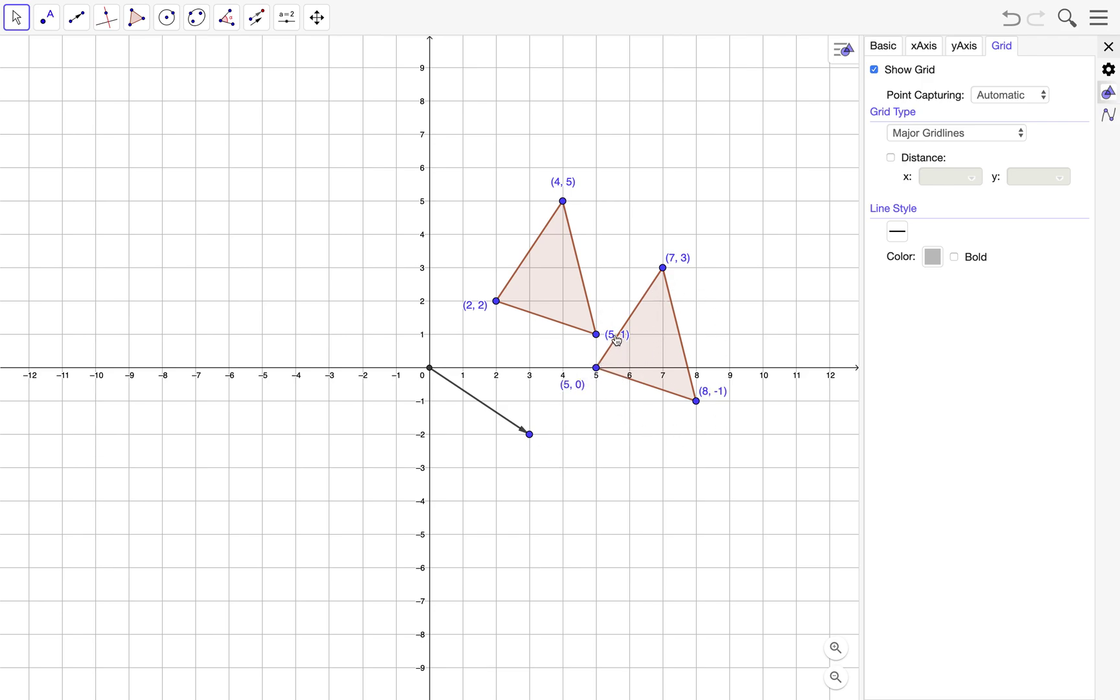
pyautogui.moveTo(612, 342); pyautogui.dragTo(581, 361)
pyautogui.moveTo(529, 434); pyautogui.dragTo(600, 473)
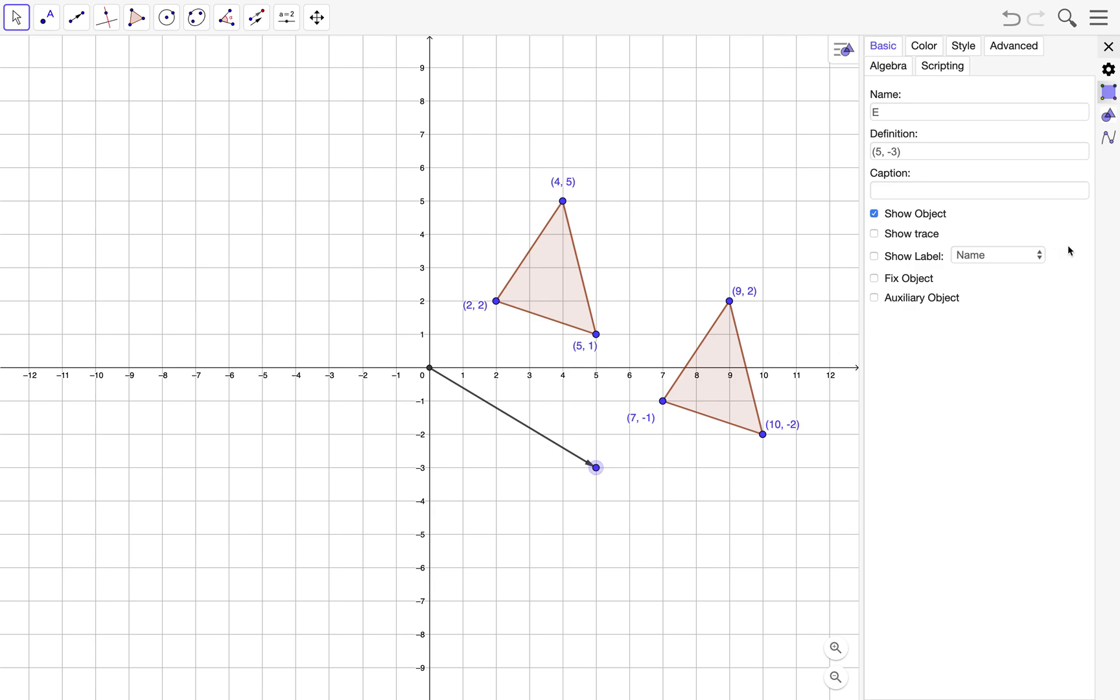
pyautogui.click(1109, 47)
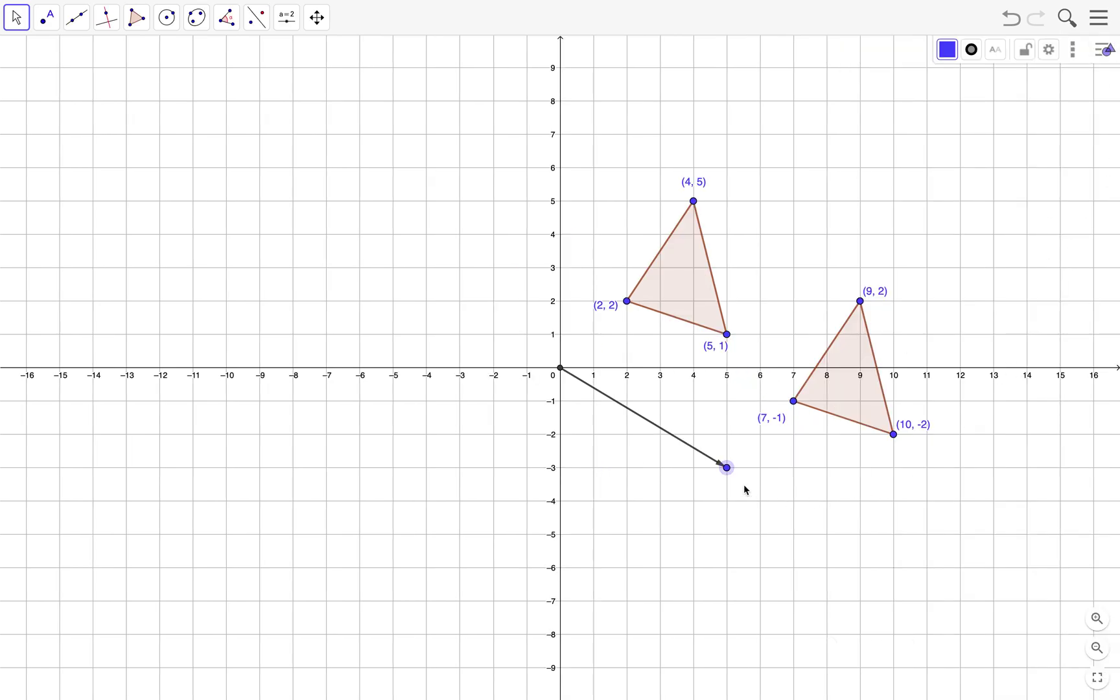
# - Set vector tip E's label to Value so it displays its coordinates (5, −3)
pyautogui.moveTo(728, 469); pyautogui.dragTo(729, 470)
pyautogui.rightClick(729, 469)
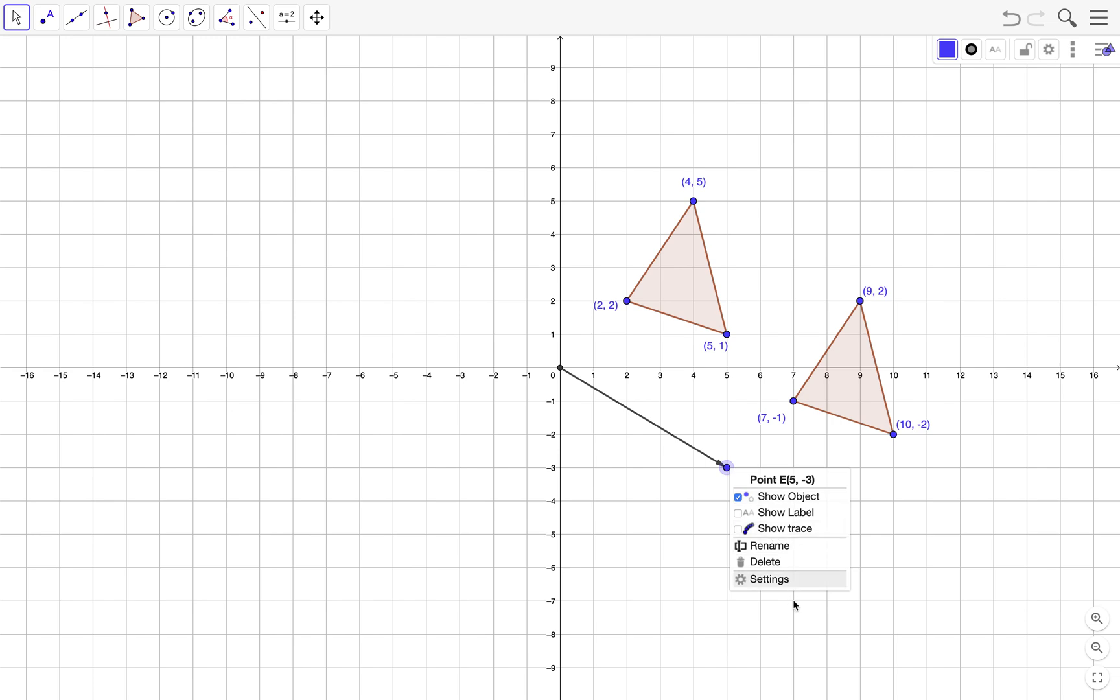
pyautogui.click(768, 580)
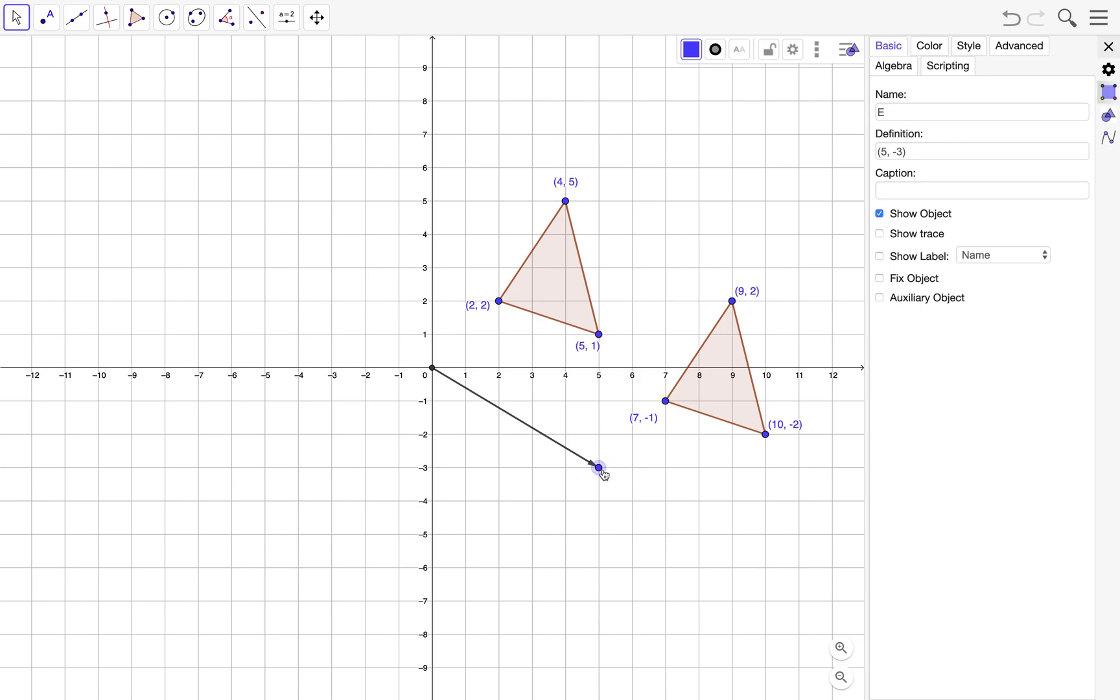
pyautogui.click(999, 256)
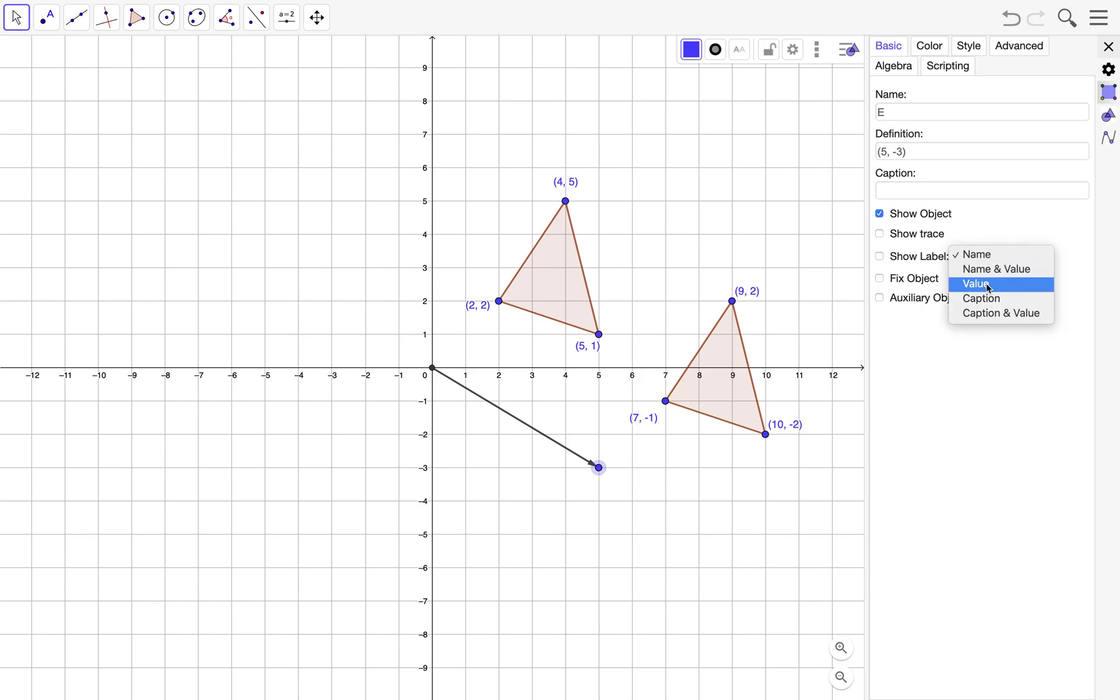
pyautogui.click(989, 287)
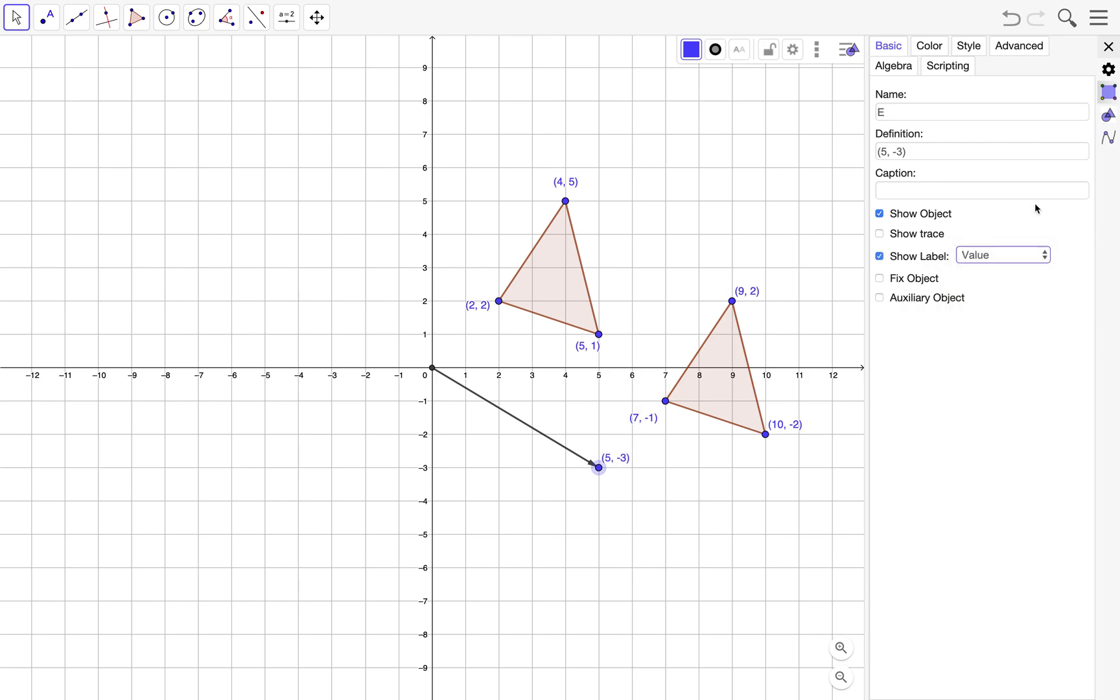
pyautogui.click(1109, 46)
# - Drag the vector tip to the origin, then to (4, −2), placing the image at (6, 0), (8, 3), (9, −1)
pyautogui.moveTo(740, 476); pyautogui.dragTo(862, 310)
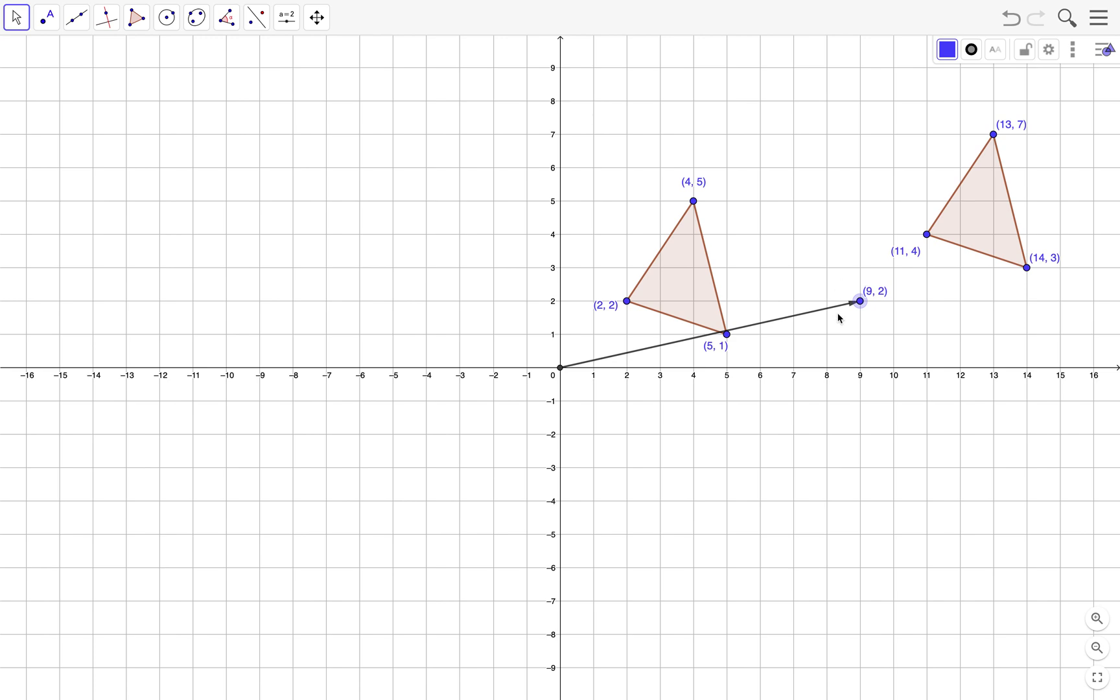
pyautogui.moveTo(866, 310); pyautogui.dragTo(694, 434)
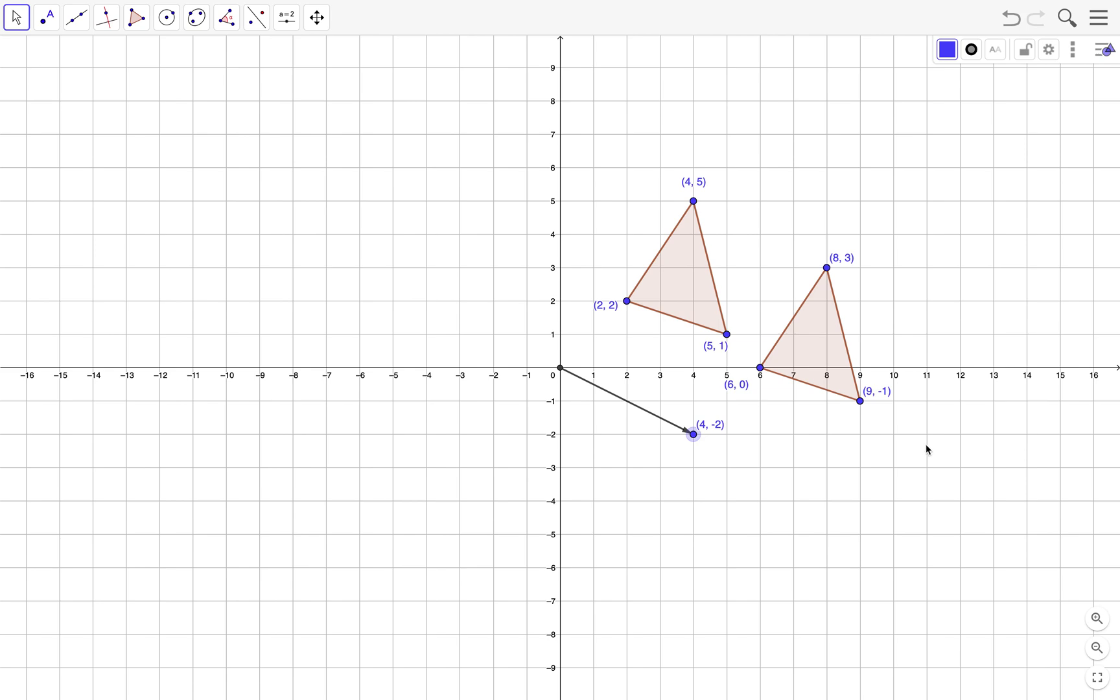